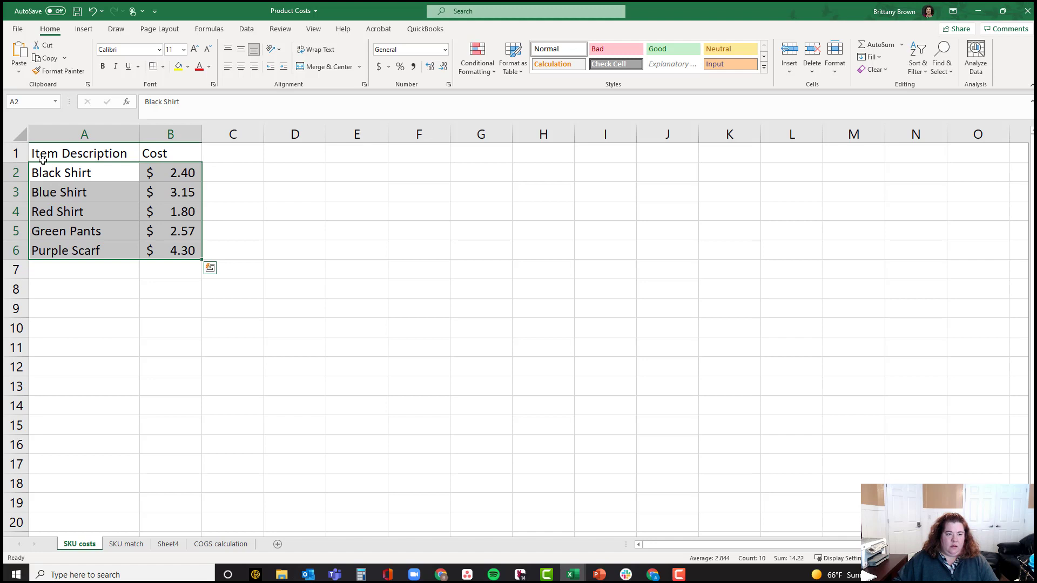
Examine the item descriptions in A2:A6 and their costs in B2:B6 on the SKU costs sheet
drag(50, 173, 48, 254)
drag(169, 171, 166, 244)
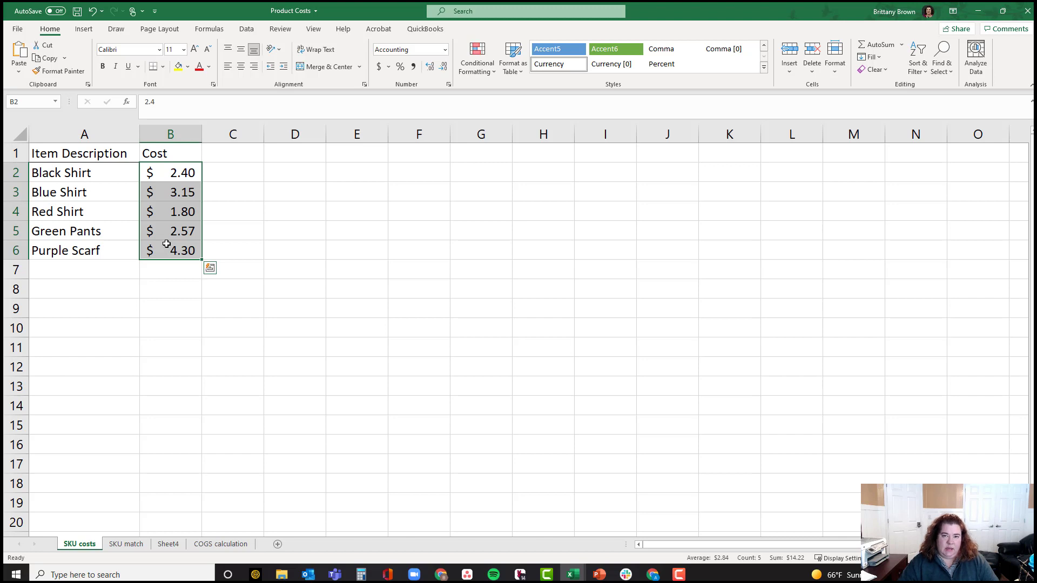
drag(84, 172, 85, 252)
drag(172, 179, 173, 249)
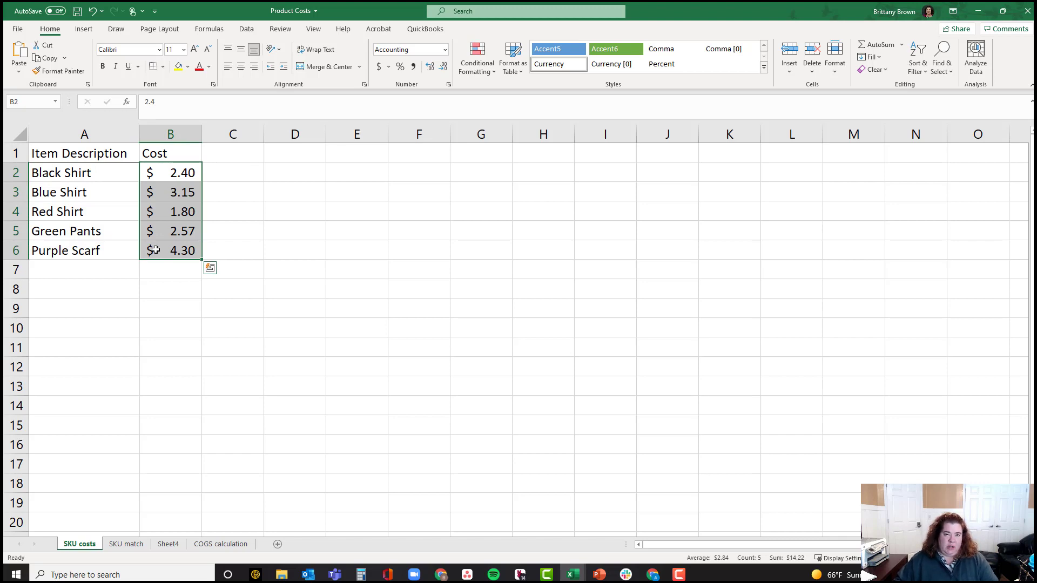
Review the item descriptions, Amazon SKU, Walmart SKU and Cost columns on the SKU match sheet
click(128, 543)
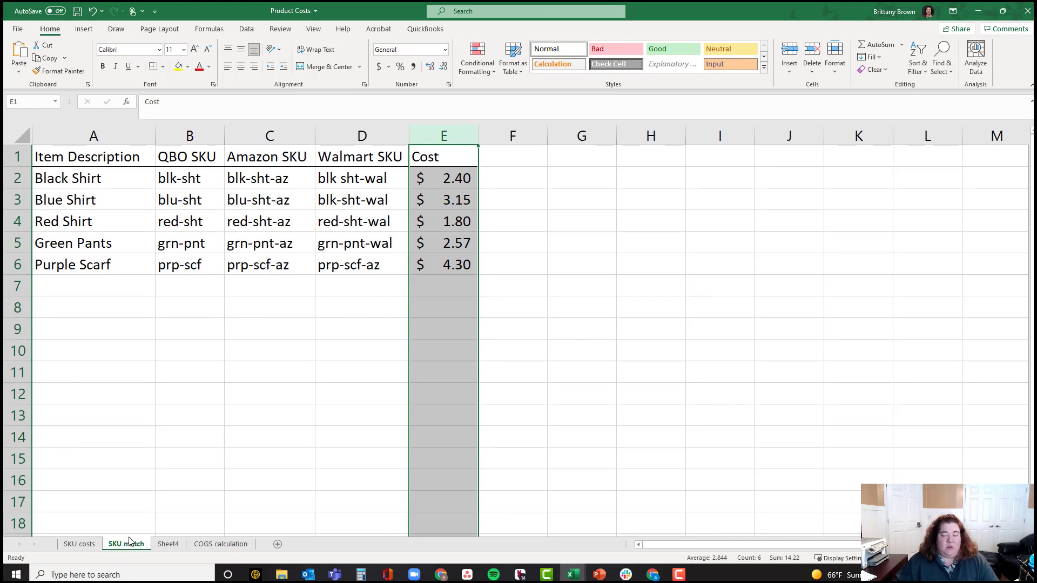
click(109, 173)
drag(109, 173, 100, 264)
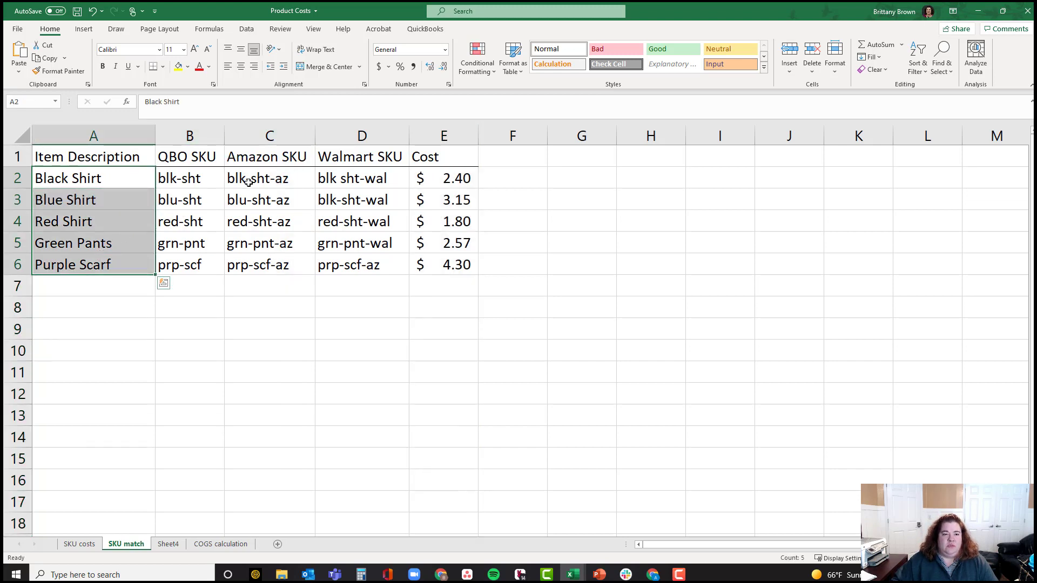
click(273, 163)
drag(273, 163, 270, 266)
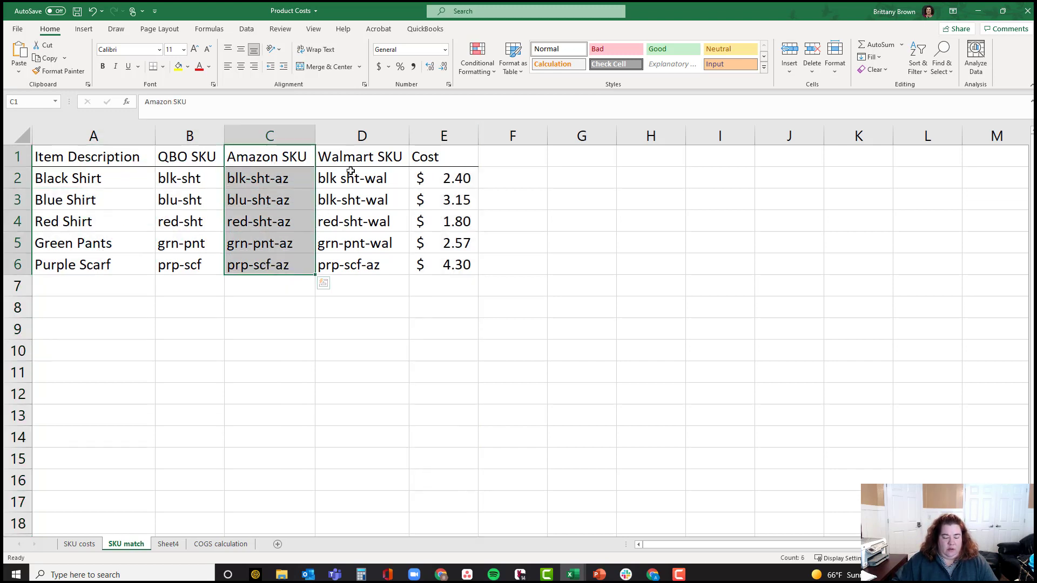
drag(359, 161, 346, 263)
drag(442, 157, 455, 258)
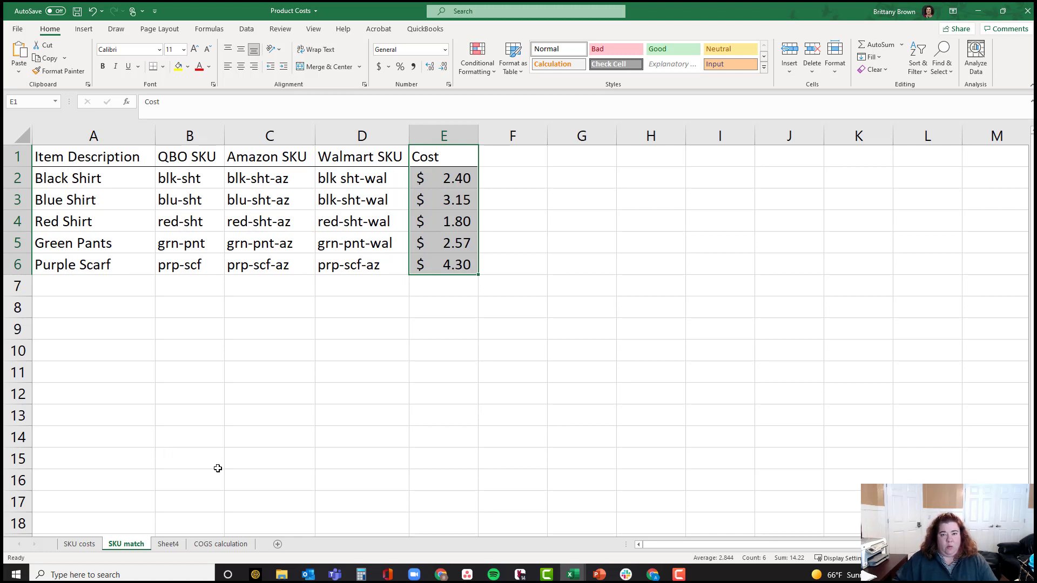
Switch to the Ebay Sales 4.1-11.10 workbook and widen column A enough to display the full transaction dates
click(573, 574)
click(658, 543)
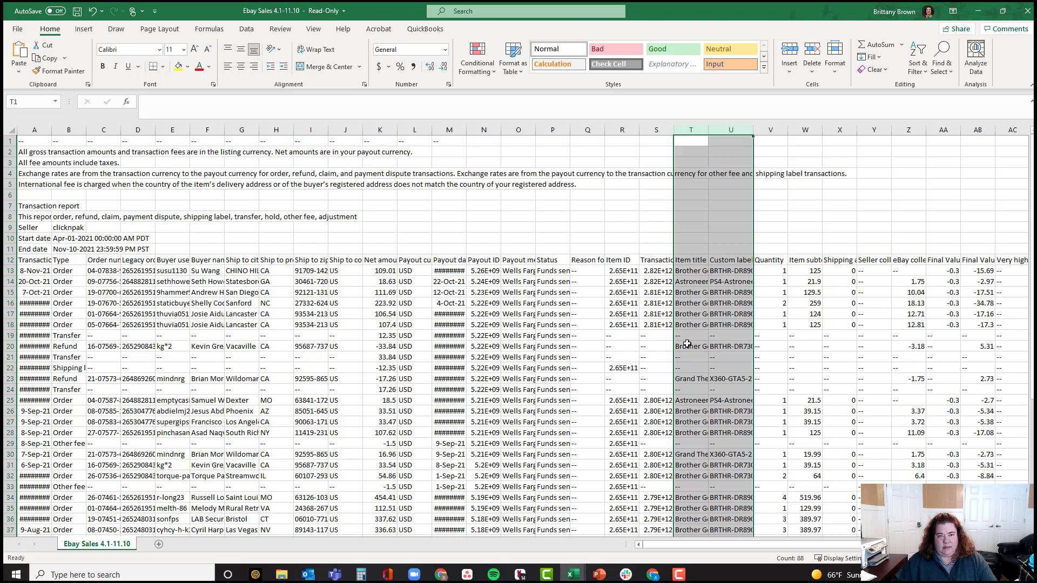
click(36, 129)
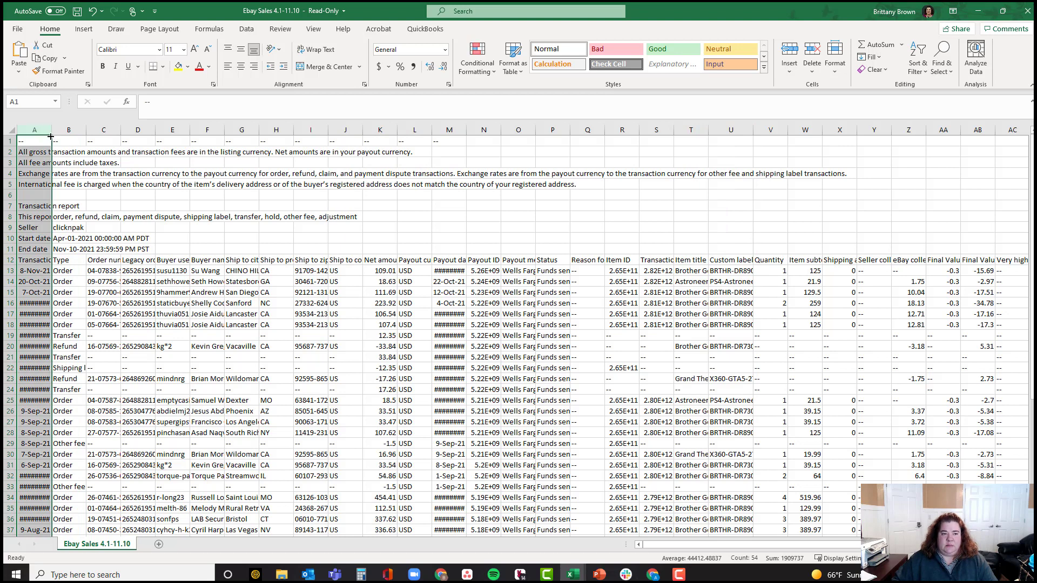
drag(53, 130, 71, 130)
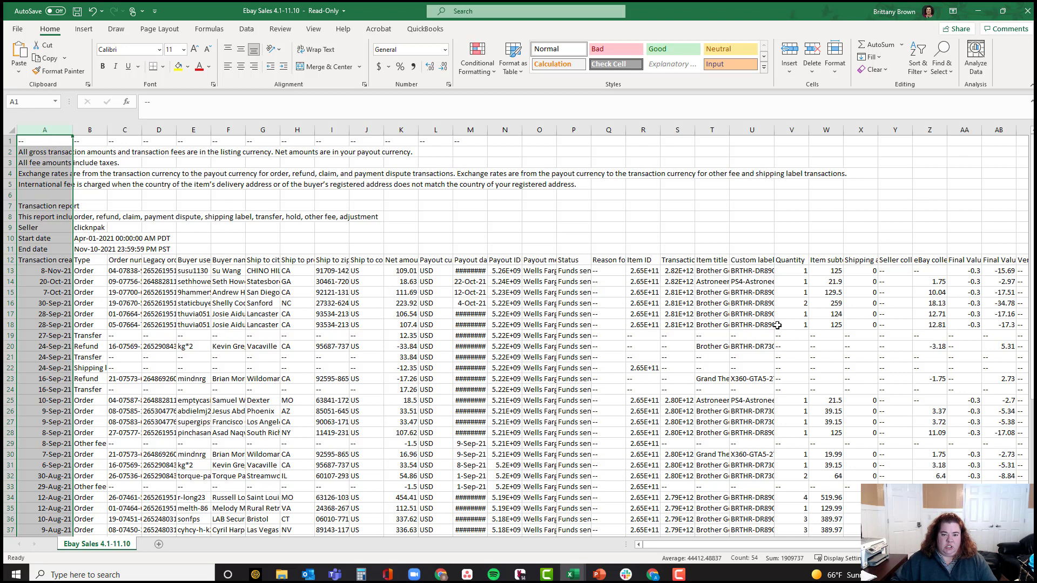
Examine the Item title and Custom label columns of the eBay sales report, and return to the Product Costs workbook
click(792, 129)
drag(748, 126, 711, 129)
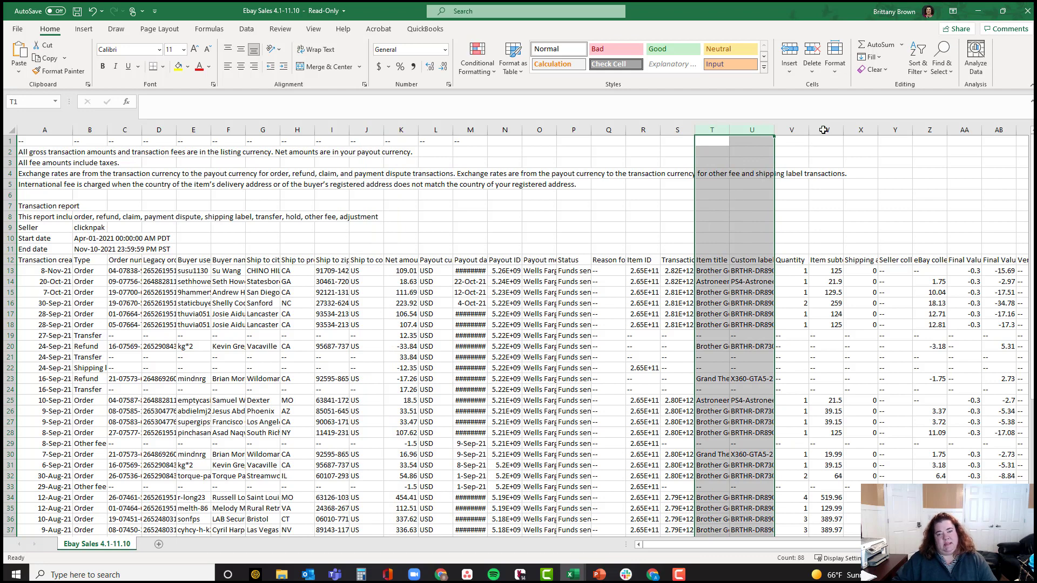
click(977, 11)
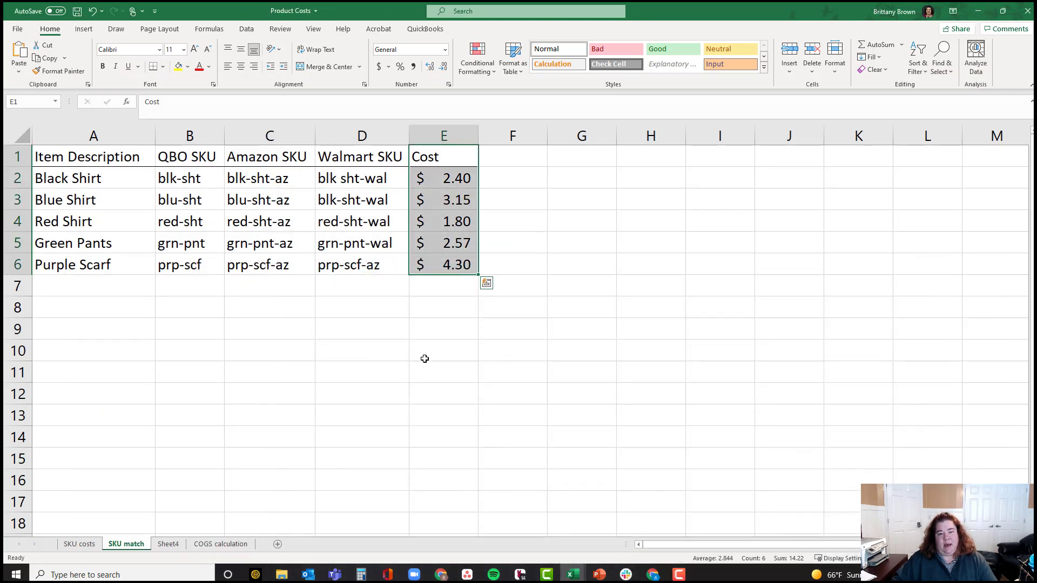
On the COGS calculation sheet, enter the quantities sold 10, 8, 15, 9 and 30 in C2:C6
click(220, 545)
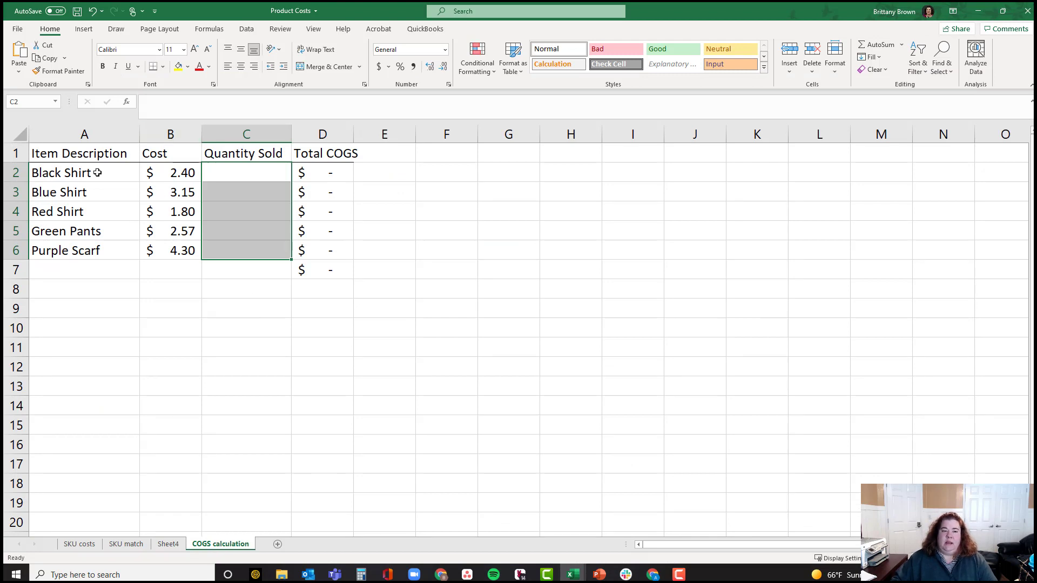
click(259, 172)
text(10)
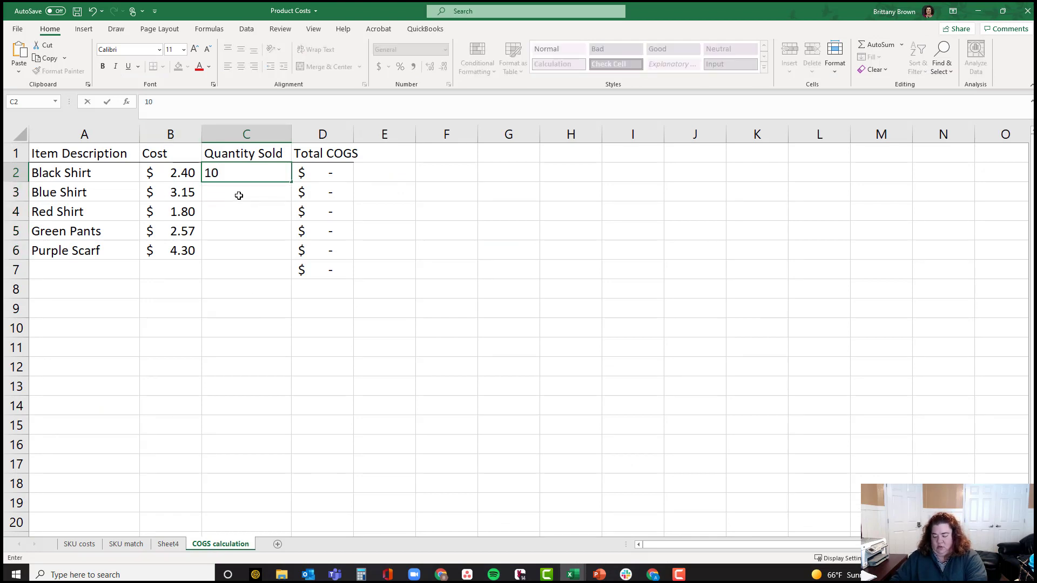
key(Return)
text(8)
key(Return)
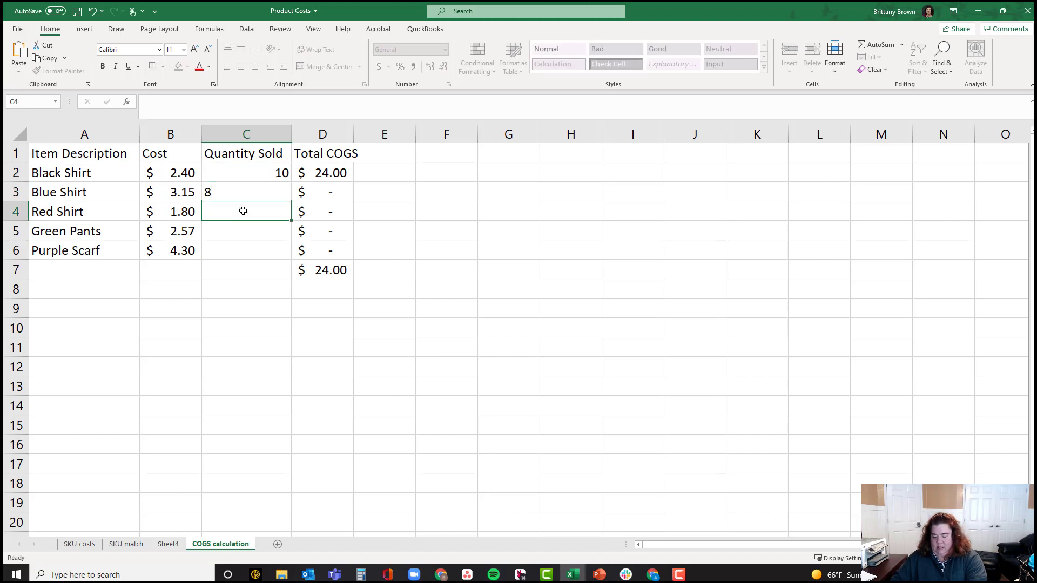
text(15)
key(Return)
text(9)
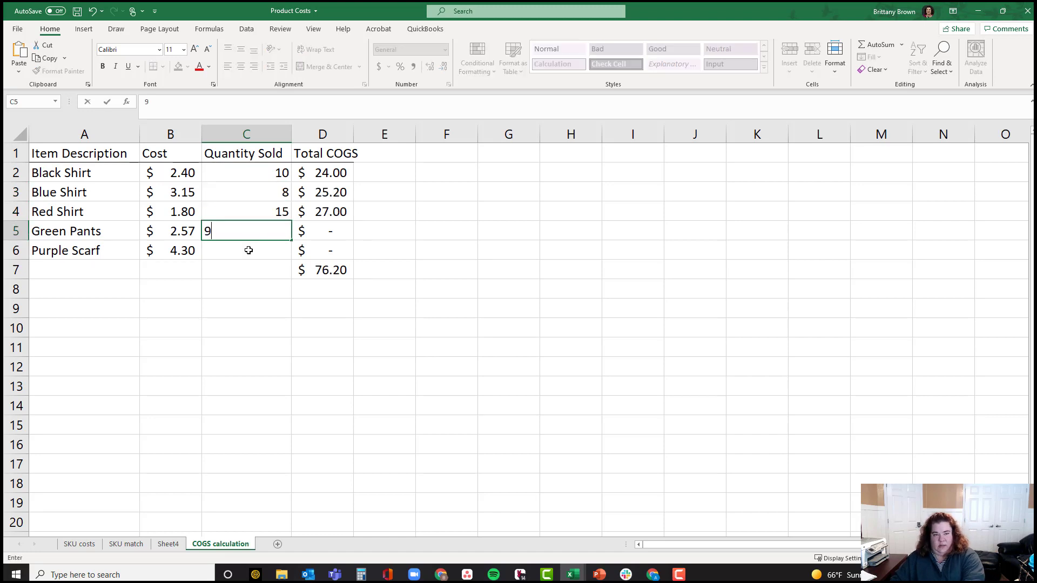
key(Return)
text(30)
key(Return)
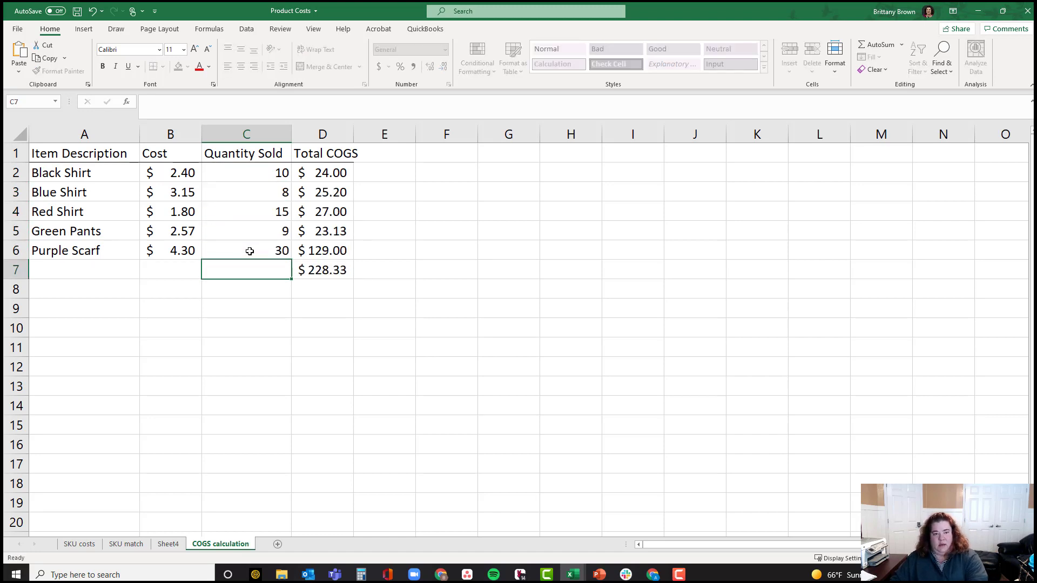
Rebuild the Black Shirt's Total COGS formula in D2 as =B2*C2
click(335, 172)
key(F2)
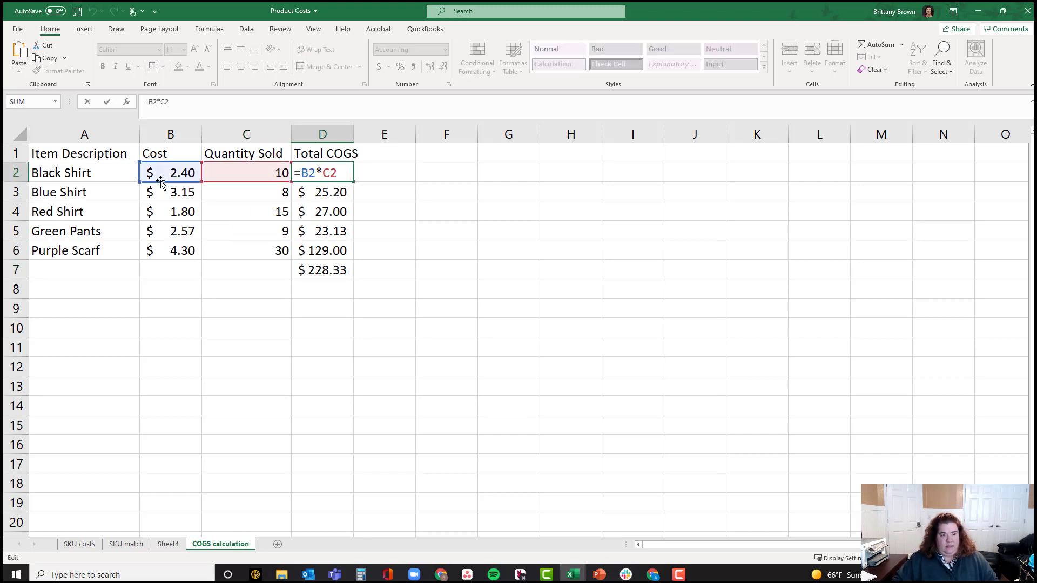
key(BackSpace)
key(BackSpace)
key(BackSpace)
key(BackSpace)
key(BackSpace)
key(BackSpace)
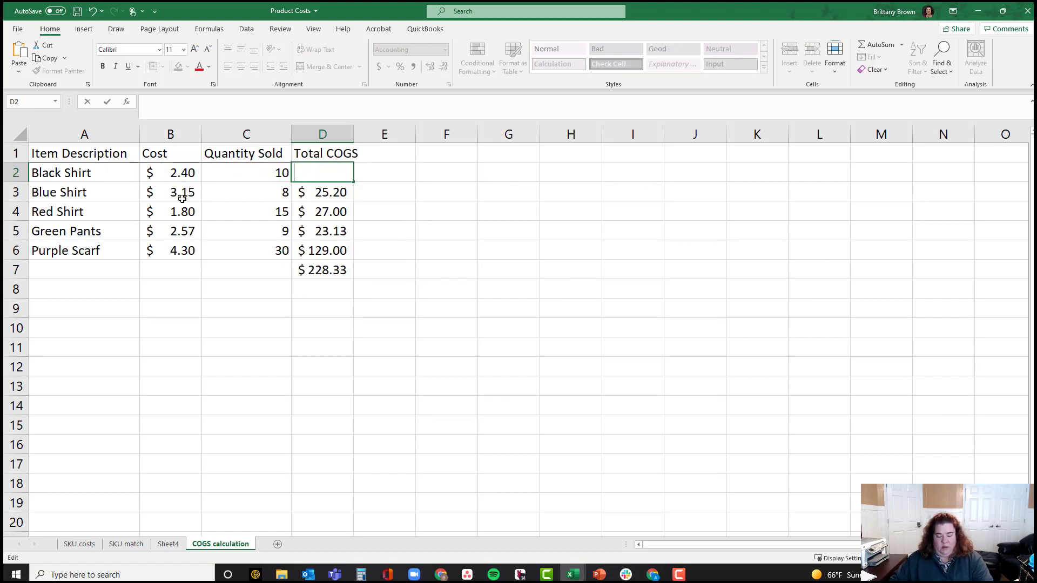
text(=)
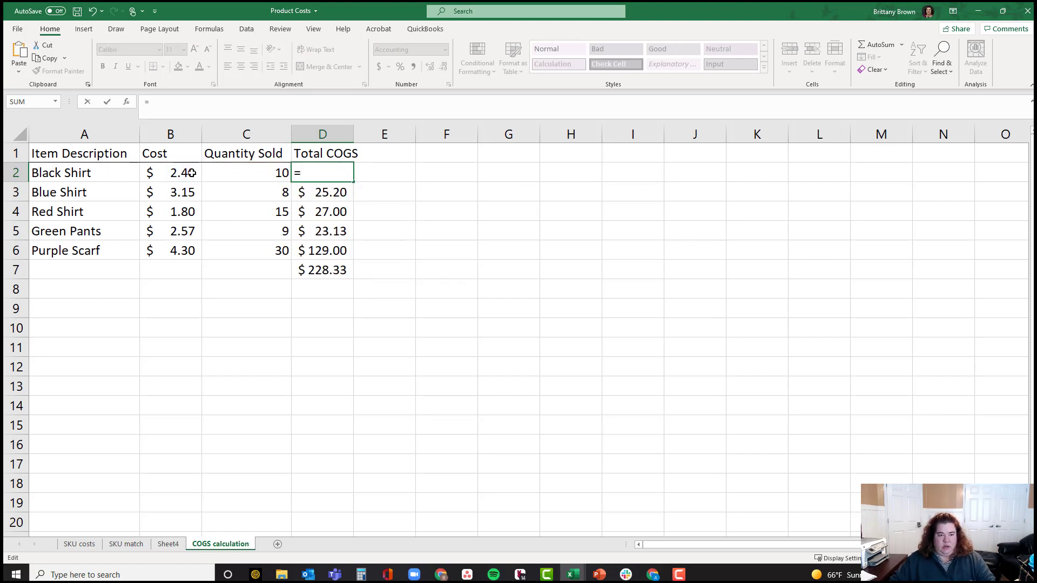
click(193, 174)
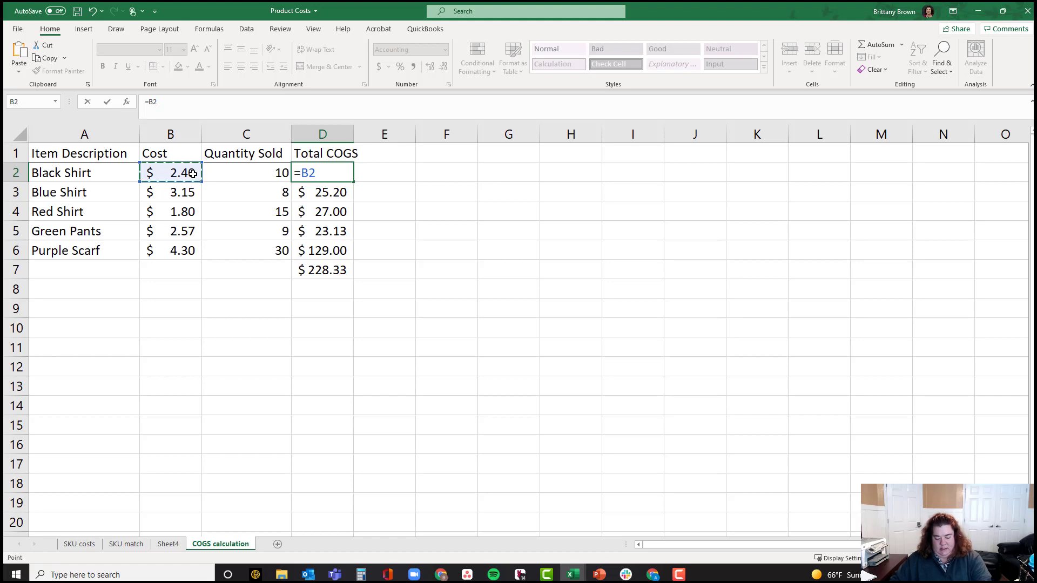
text(*)
click(269, 172)
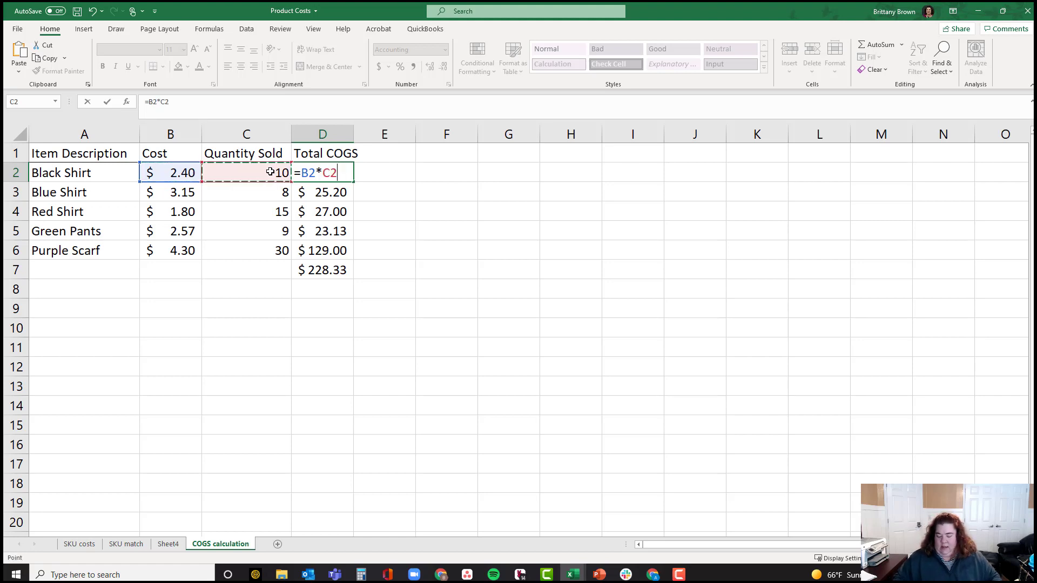
key(Return)
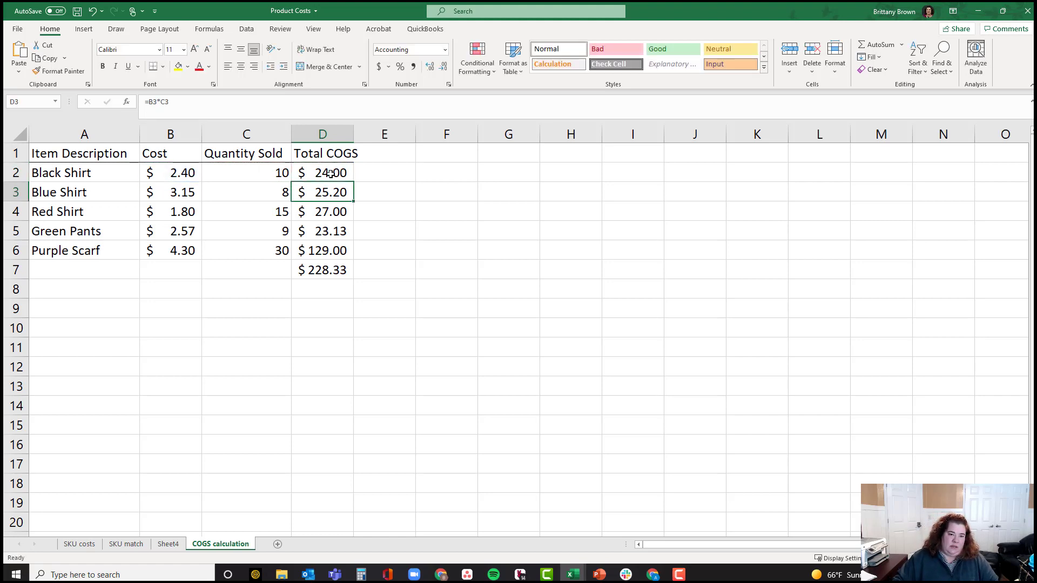
Set the Black Shirt's quantity sold in C2 to 15
click(261, 171)
text(15)
key(Return)
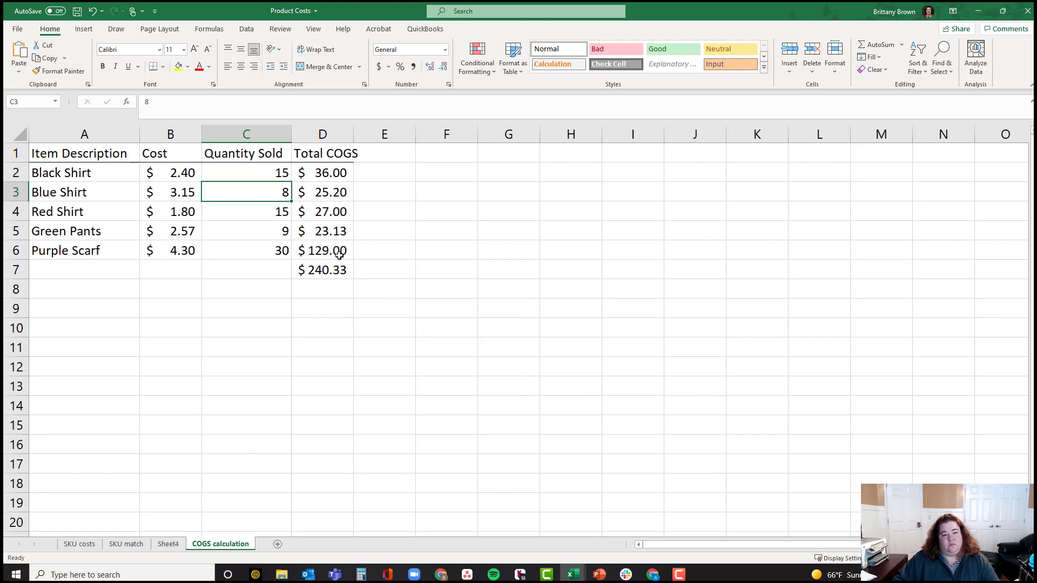
Re-enter the overall COGS total in D7 as =SUM(D2:D6)
click(331, 271)
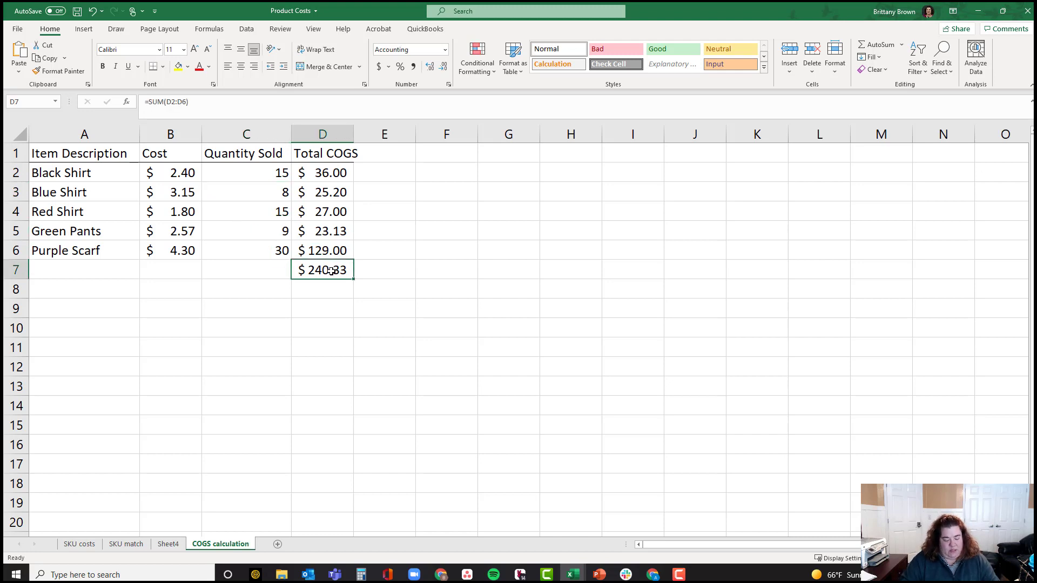
text(=sum()
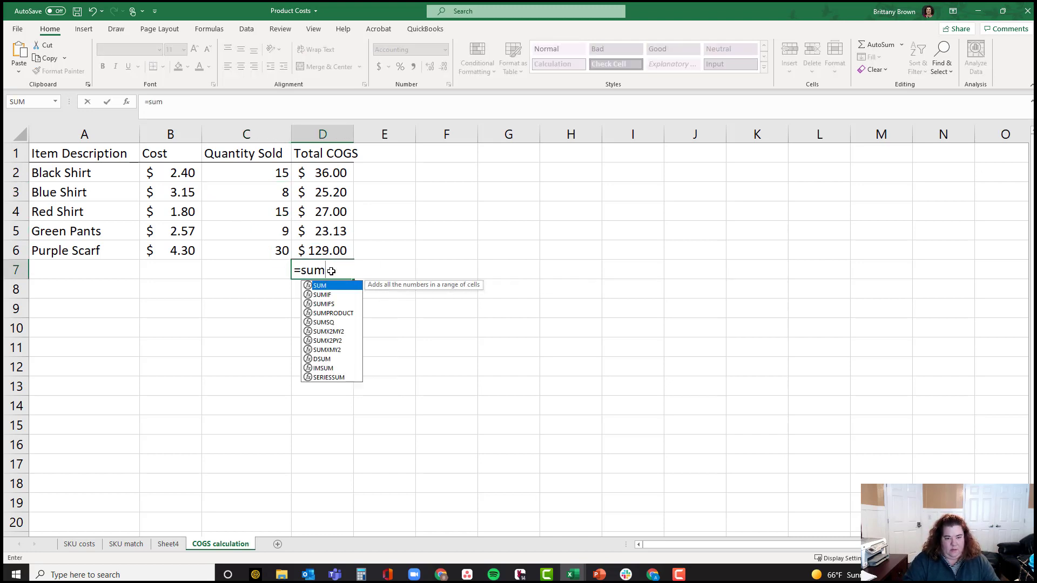
drag(343, 174, 347, 252)
text())
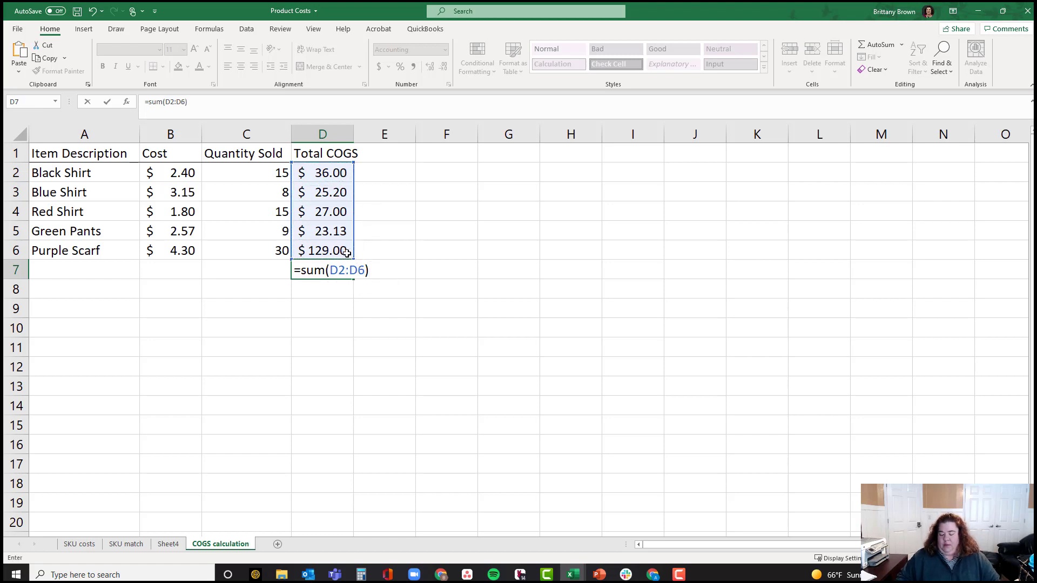
key(Return)
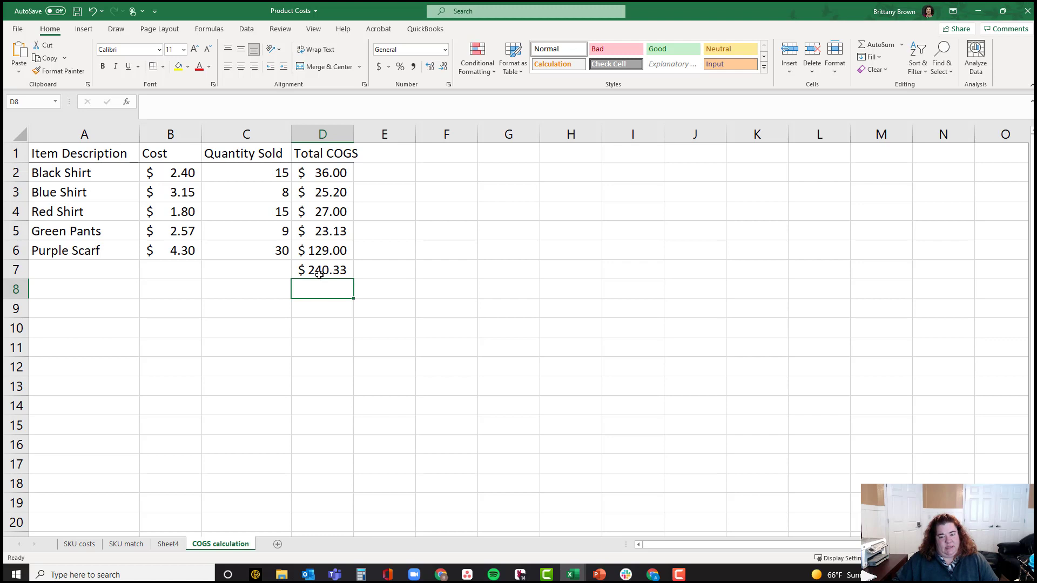
View the month-end COGS journal entry in QuickBooks Online, and return to the COGS calculation sheet to check the total
click(441, 574)
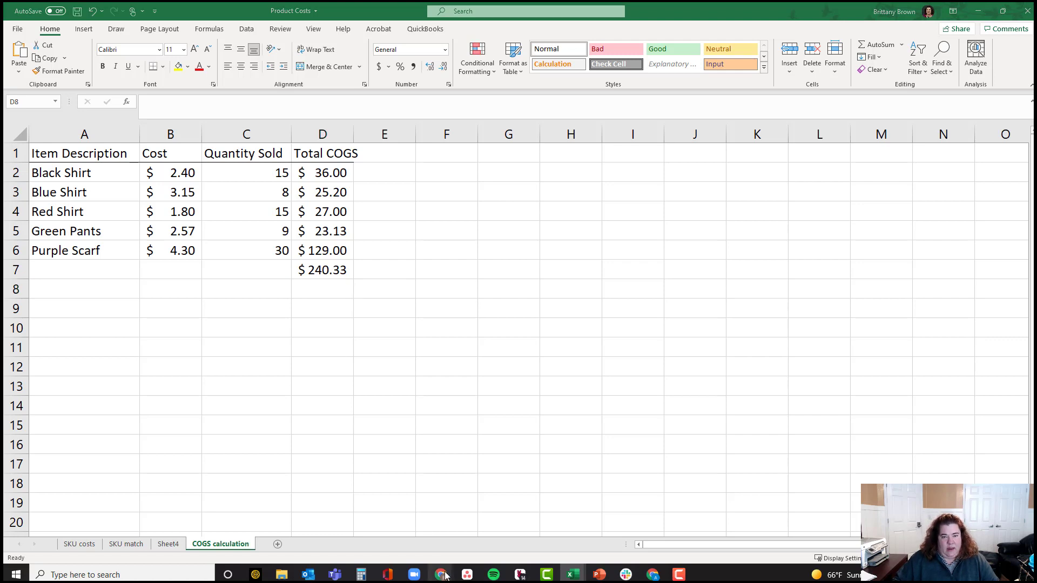
click(551, 522)
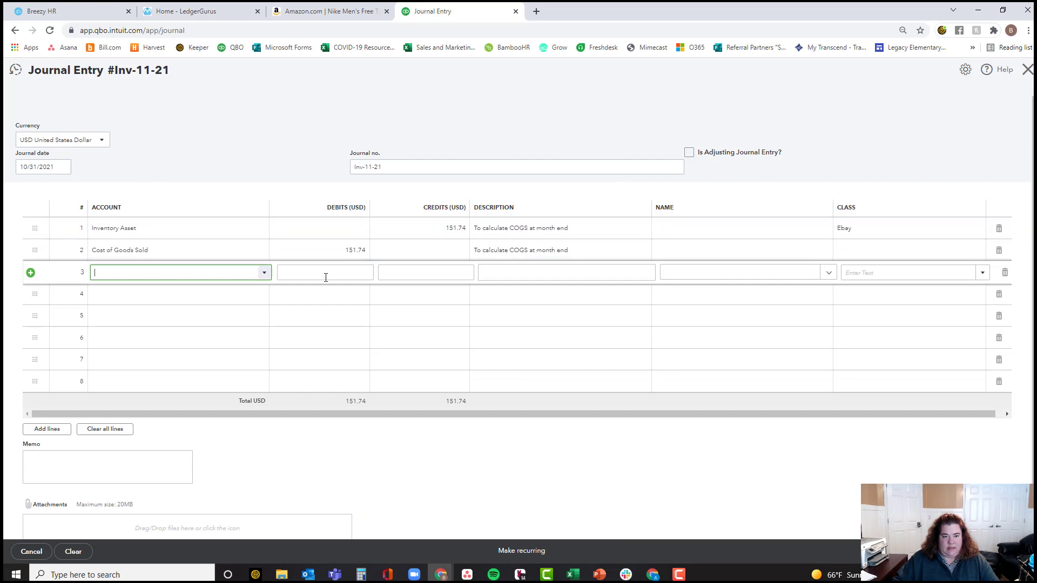
click(572, 574)
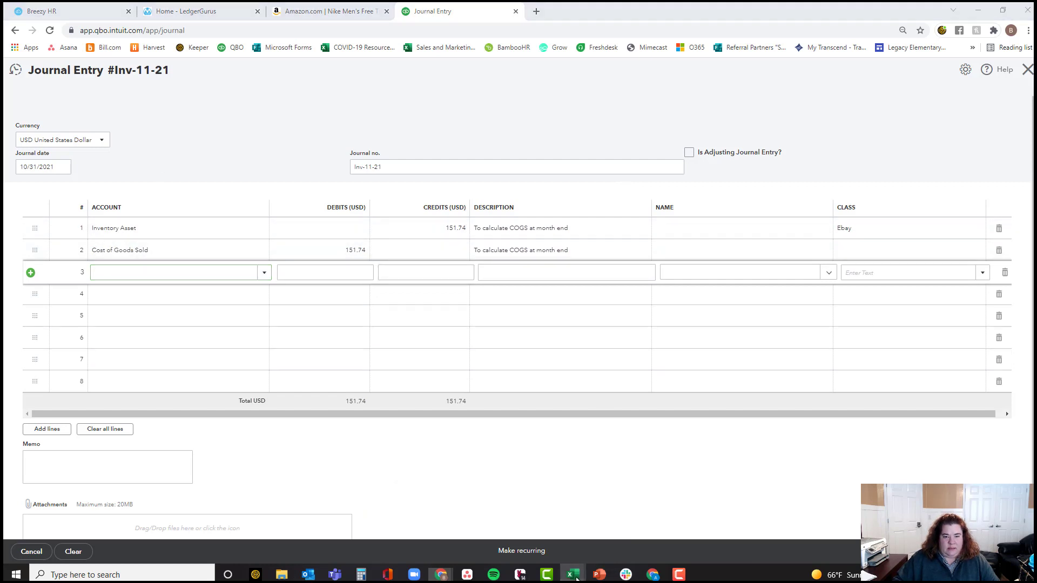
click(592, 523)
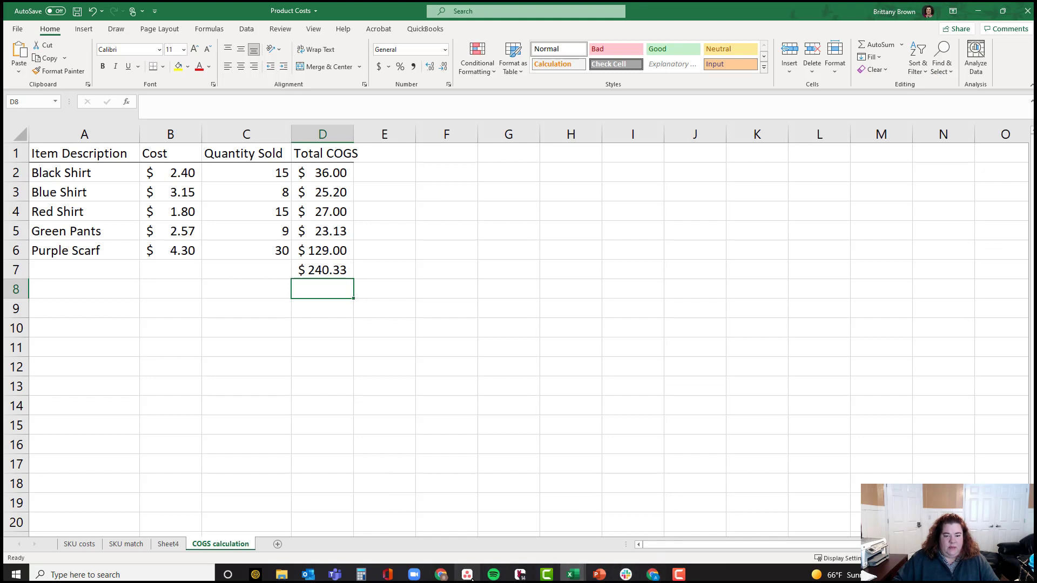
In the QuickBooks Online journal entry, set the Inventory Asset credit and the Cost of Goods Sold debit to 240.33
click(441, 574)
click(540, 531)
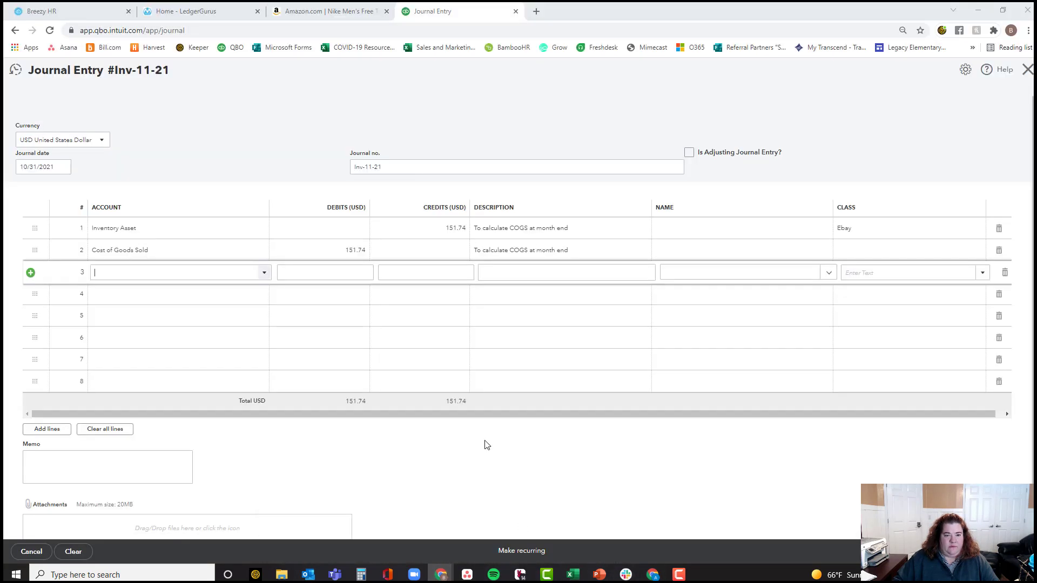
click(446, 226)
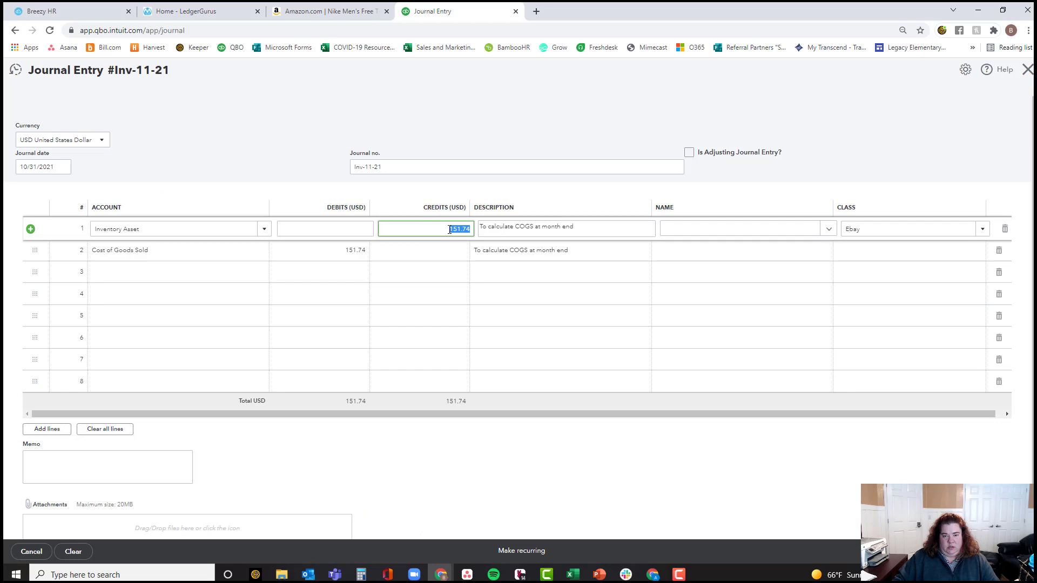
text(240.33)
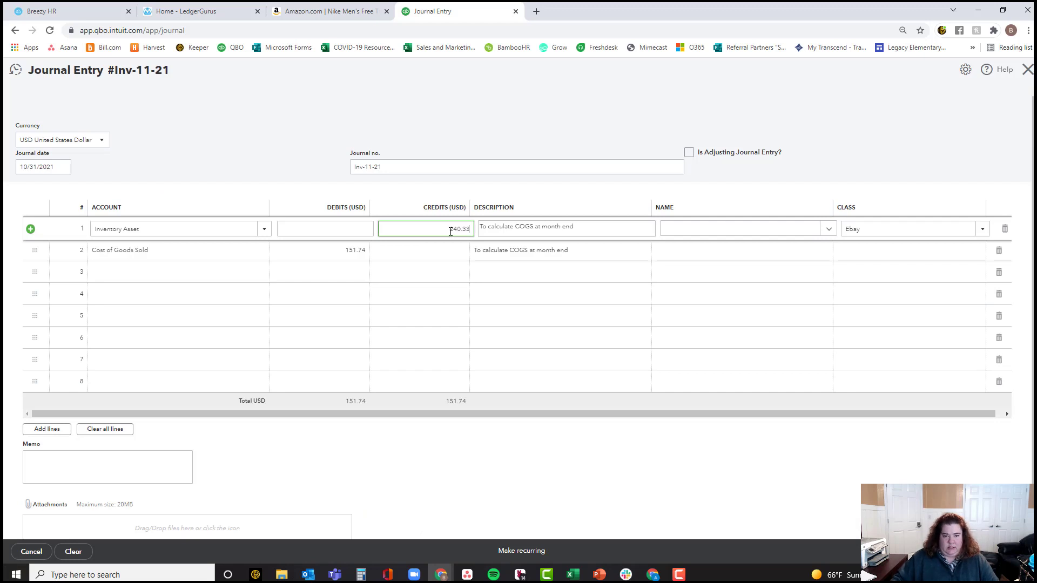
click(357, 251)
text(240.33)
click(421, 296)
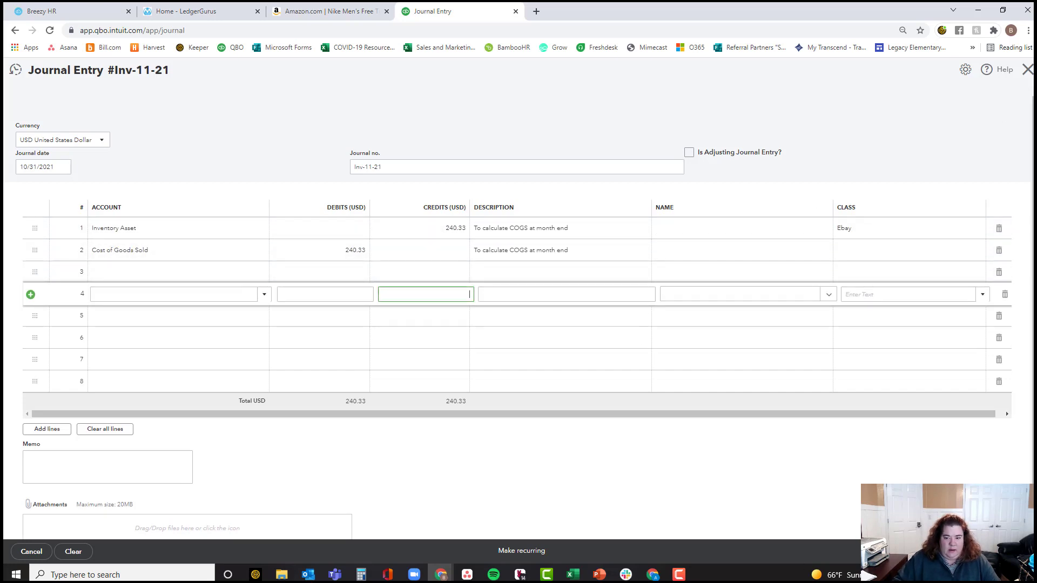
Save the month-end COGS journal entry Inv-11-21 and close it
key(Escape)
key(ctrl+s)
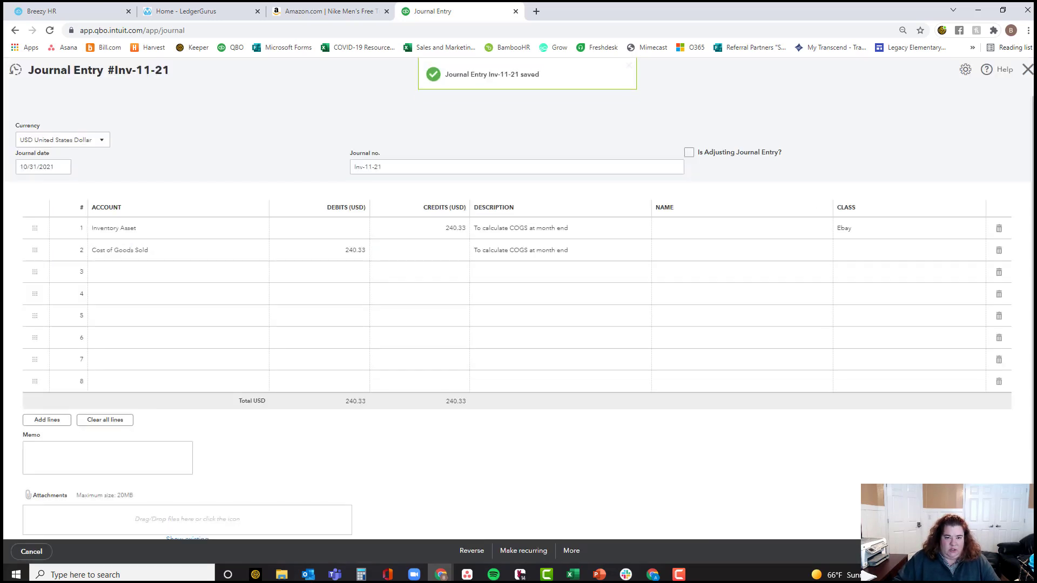
click(1026, 68)
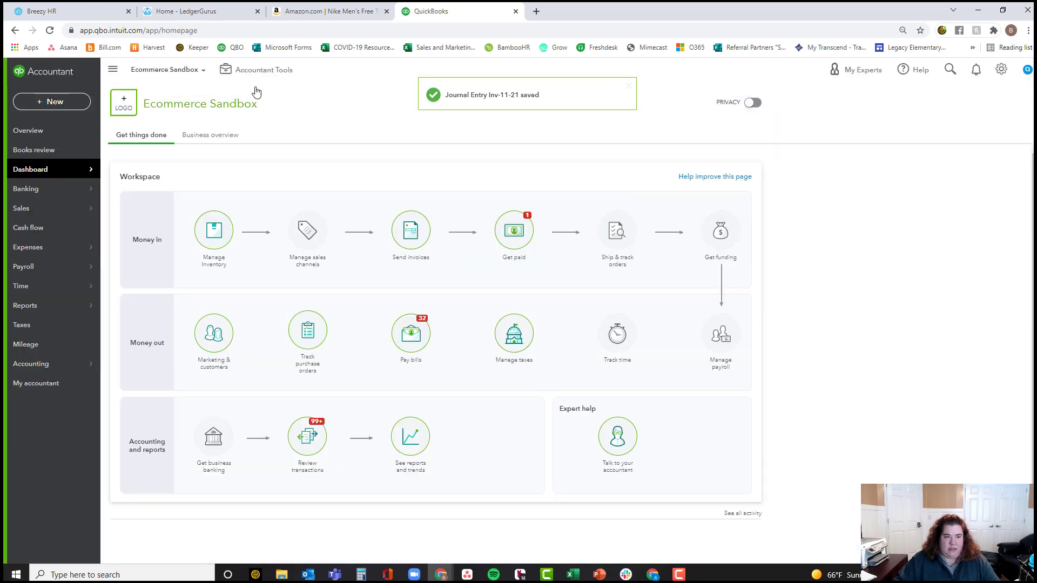
Start a new journal entry and reopen the saved entry Inv-11-21 from the recent journal entries
click(69, 105)
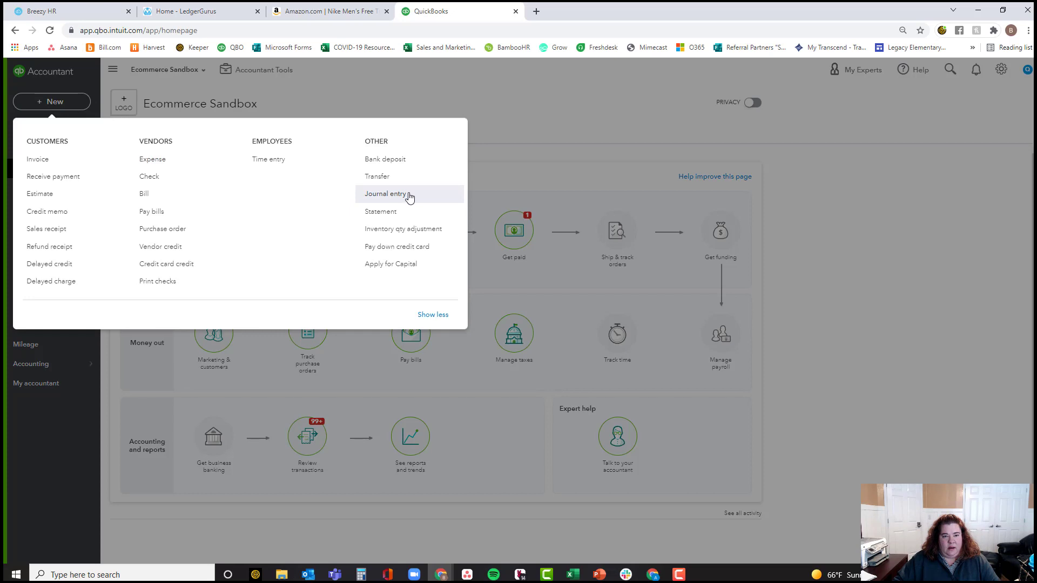
click(409, 197)
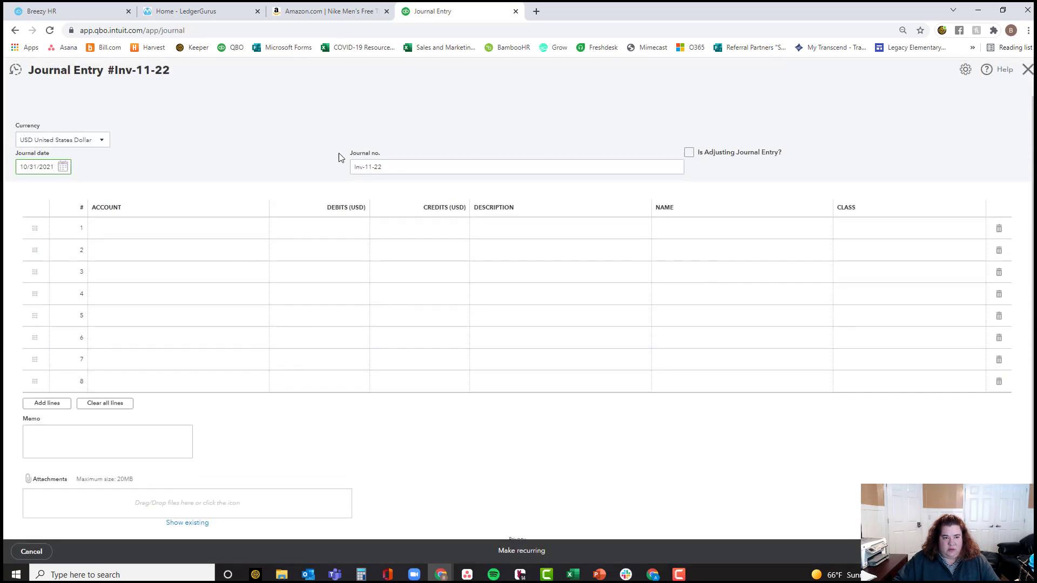
click(201, 239)
click(264, 229)
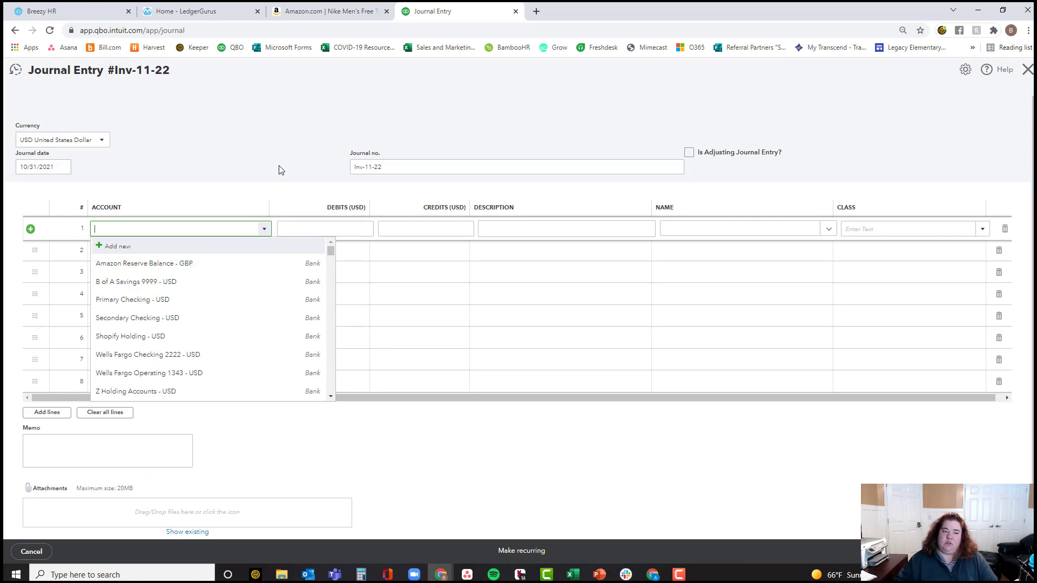
click(16, 69)
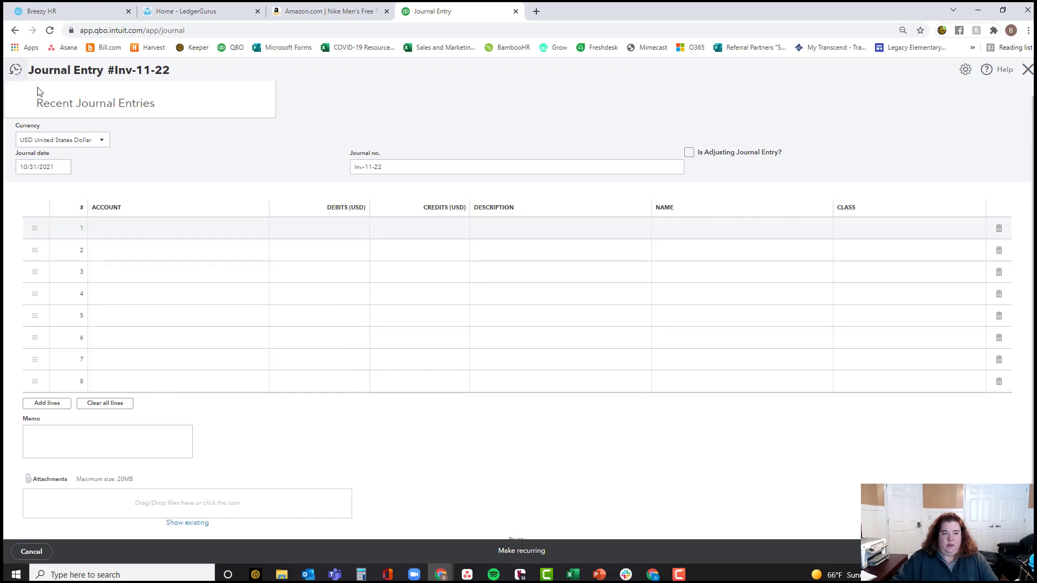
click(48, 131)
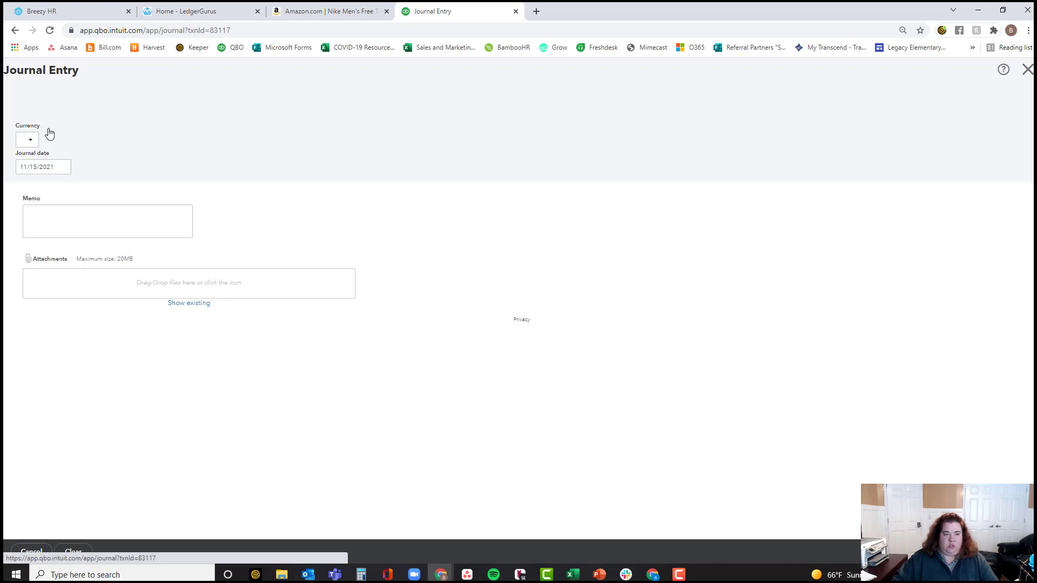
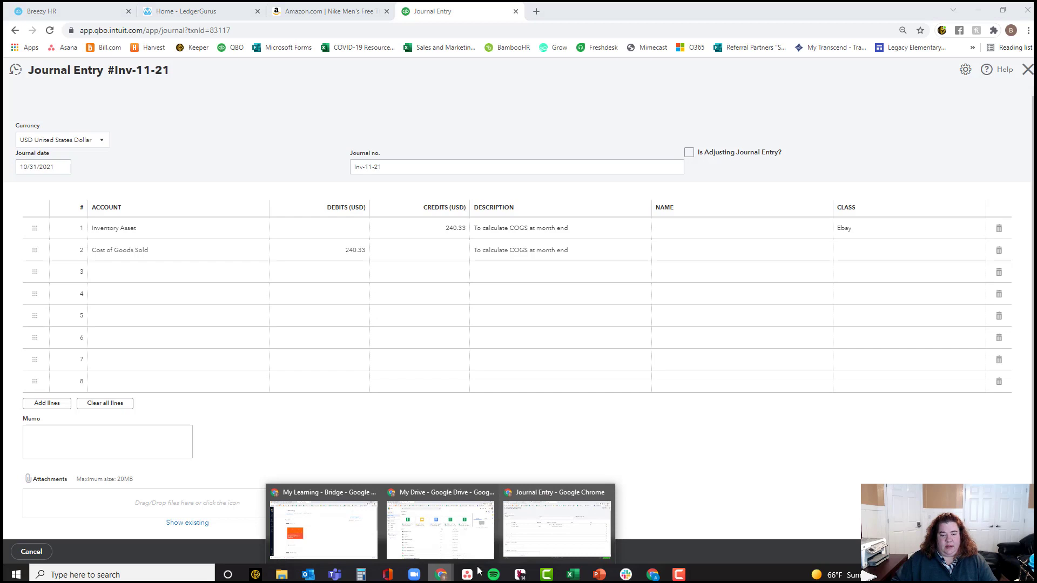
Switch to A2X's Manage Costs table and enter costs of 24.00 for SKU 6815-FBA, 2.40 for 6261-FBA and 1.52 for 6640-FBA
click(652, 574)
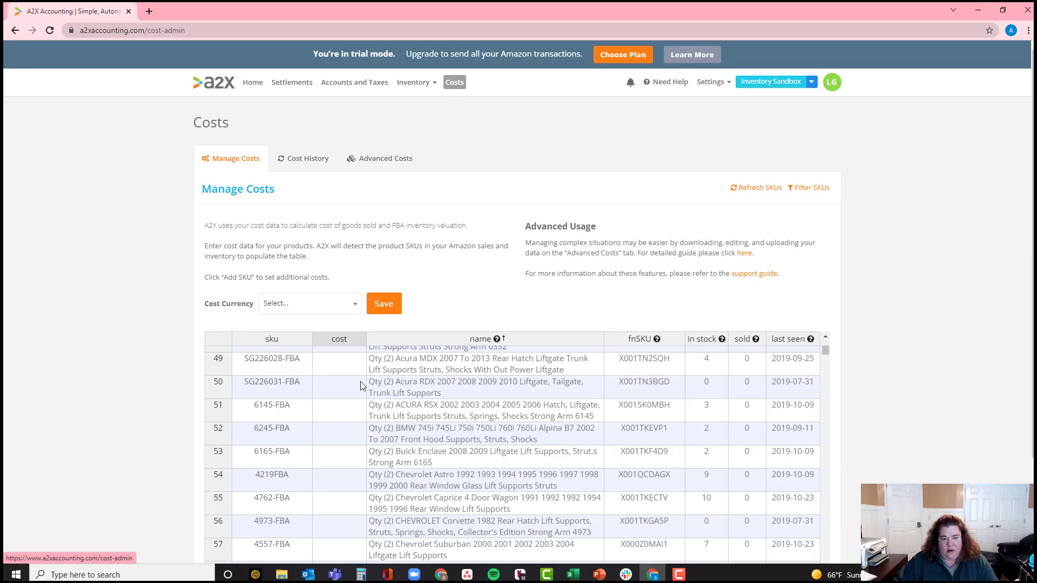
scroll(281, 364, down, 2)
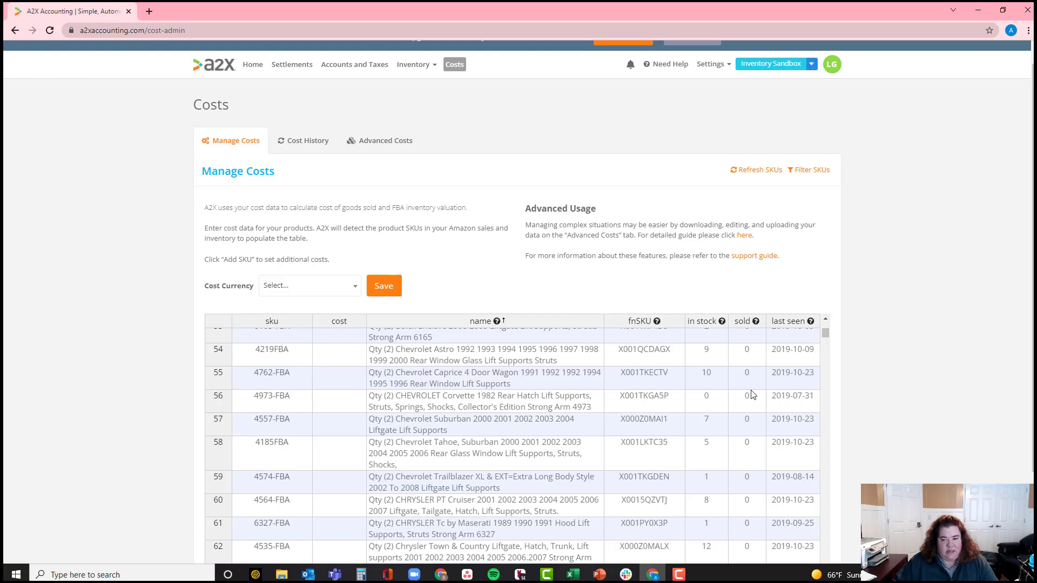
click(289, 361)
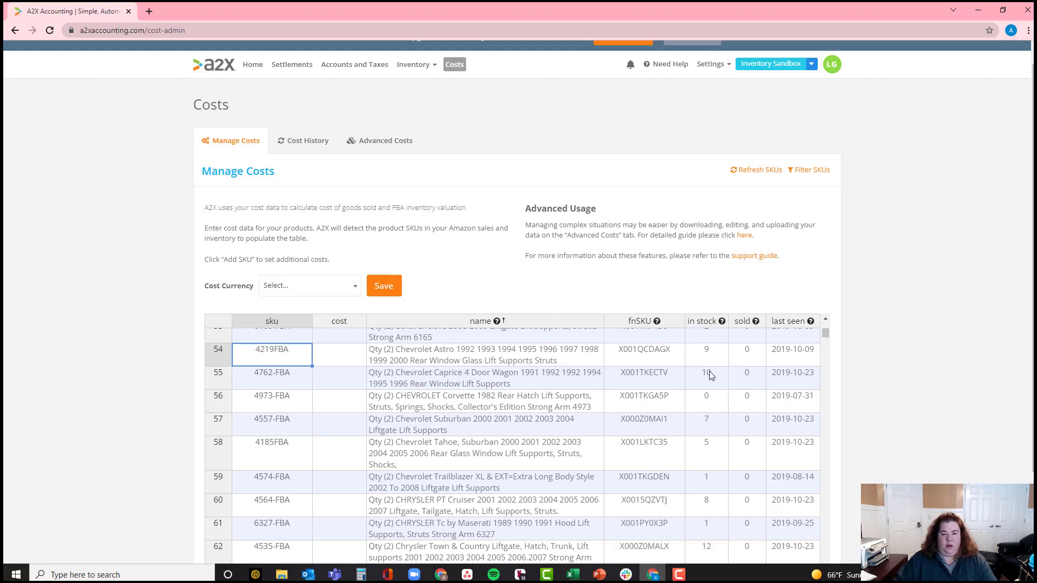
scroll(744, 379, up, 4)
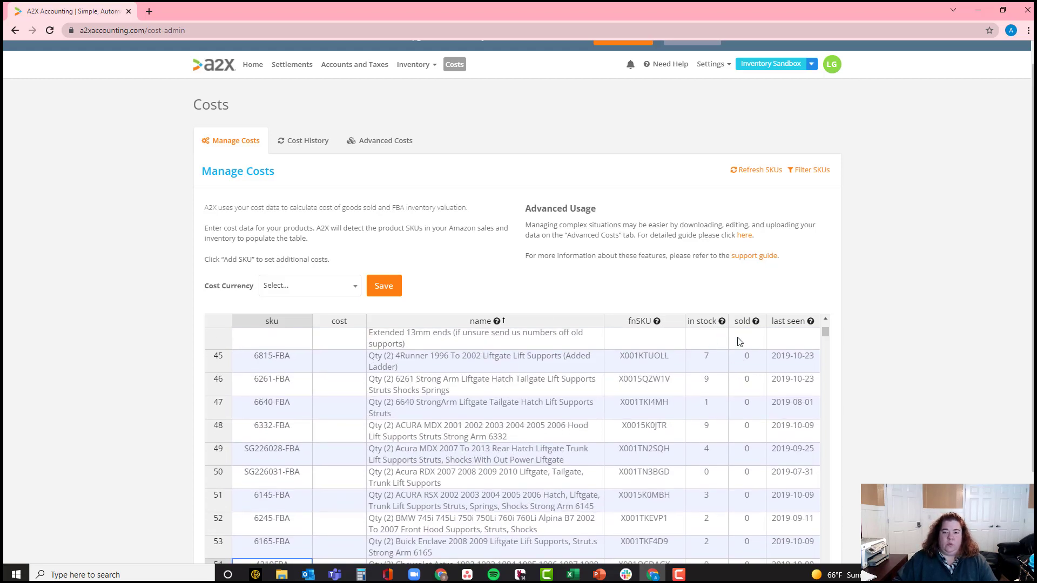
click(339, 366)
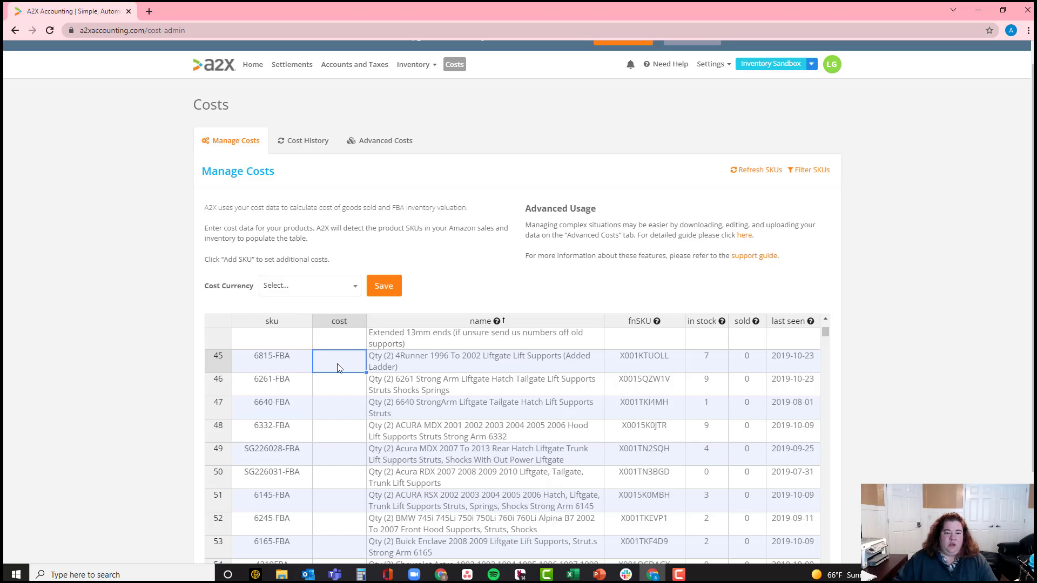
text(24.00)
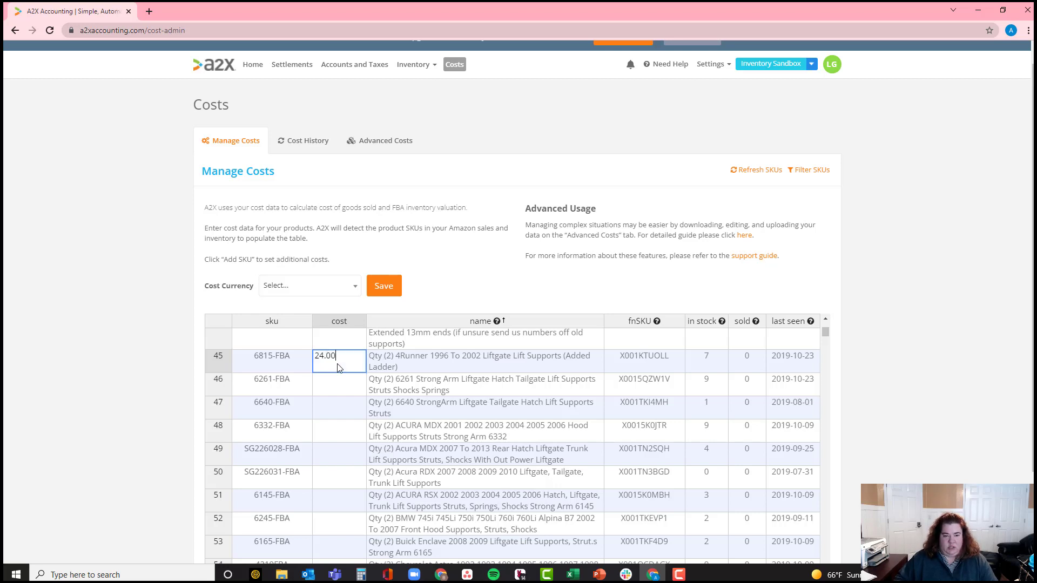
click(332, 392)
text(2.40)
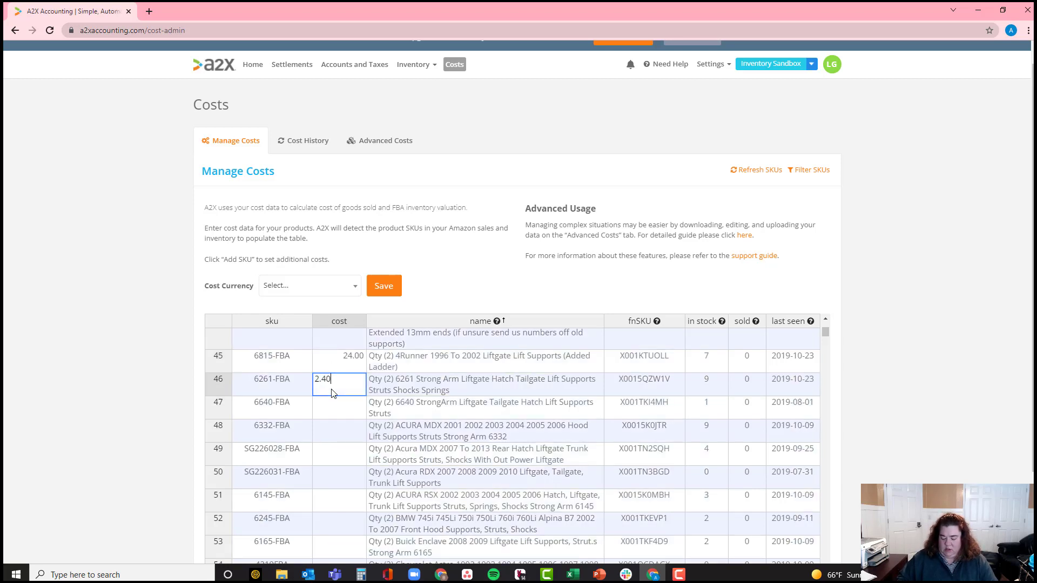
key(Return)
text(1.52)
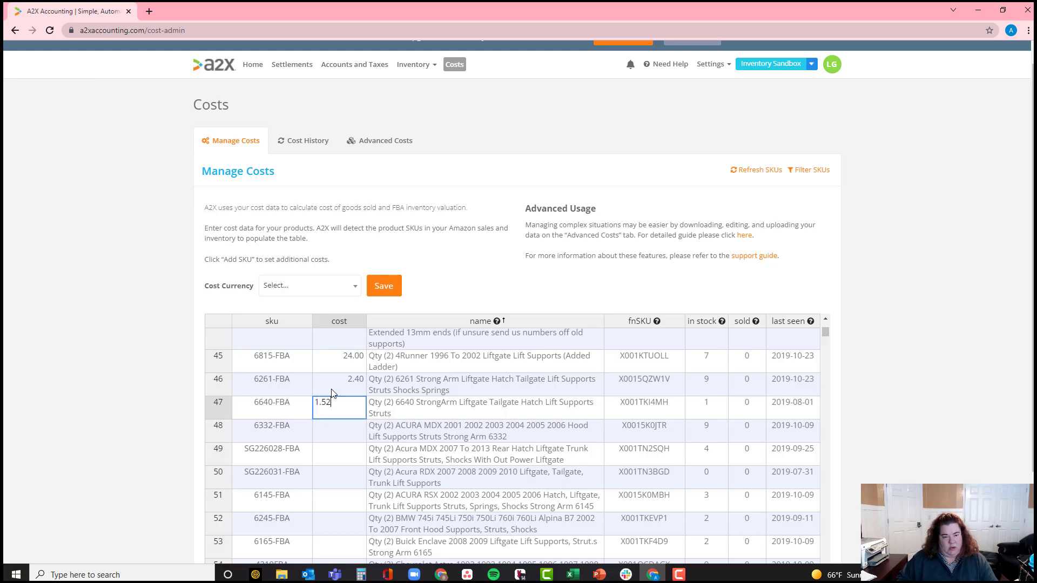
key(Return)
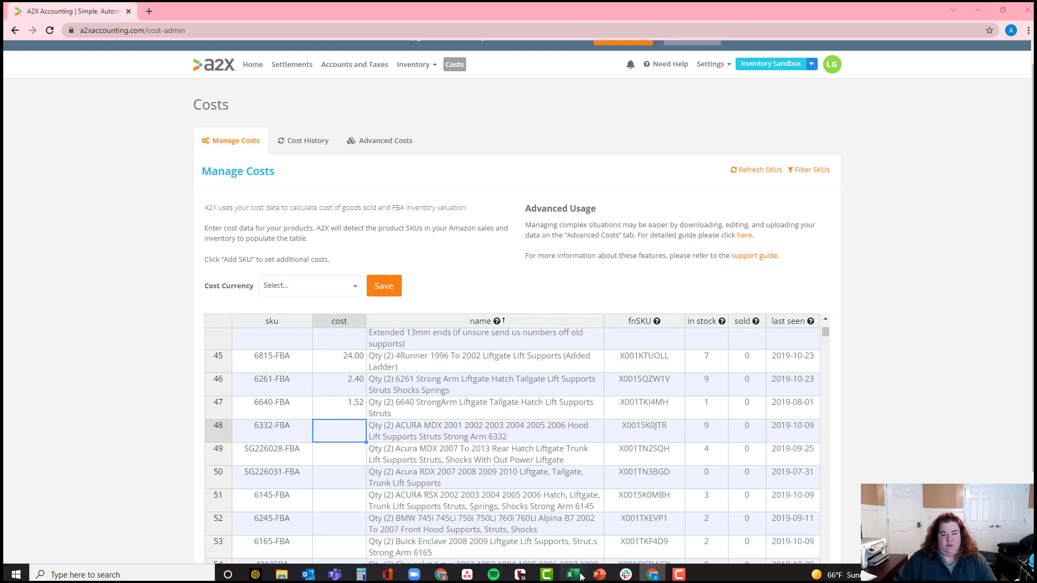
Review the cost column on the SKU match sheet of the Product Costs Excel workbook, and return to A2X
mouse_move(573, 574)
click(583, 527)
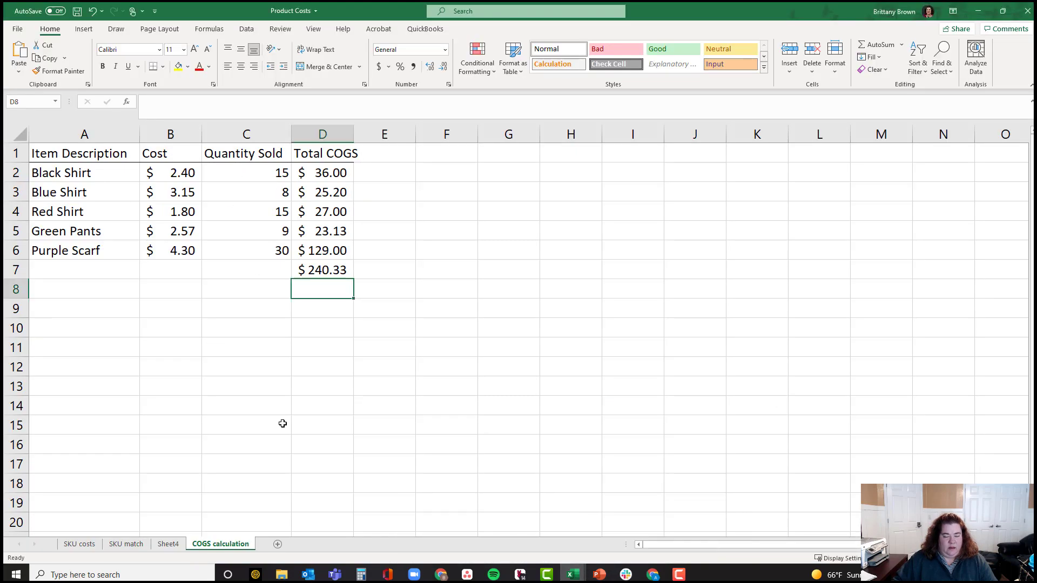
click(134, 545)
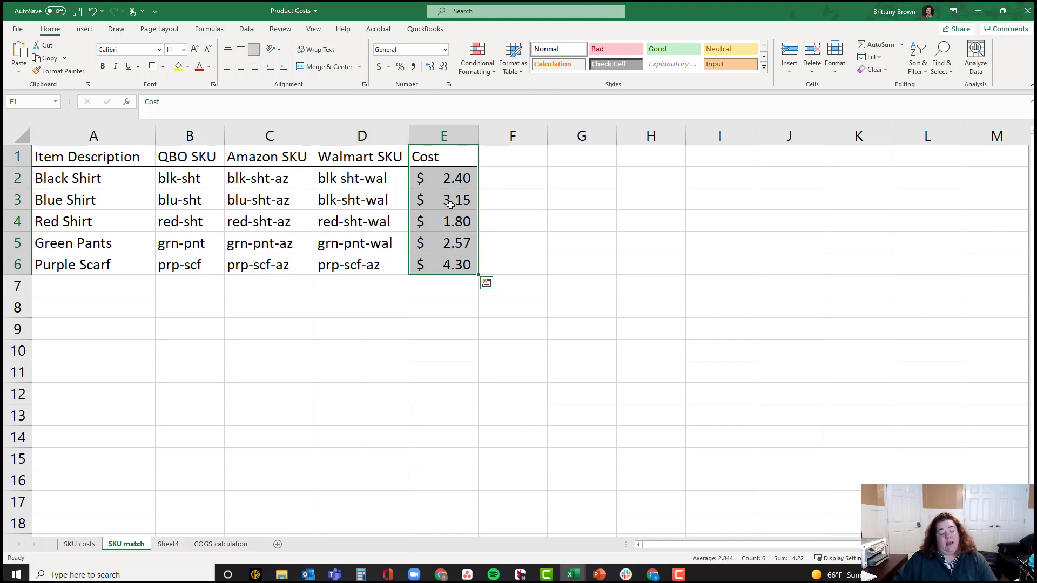
click(656, 575)
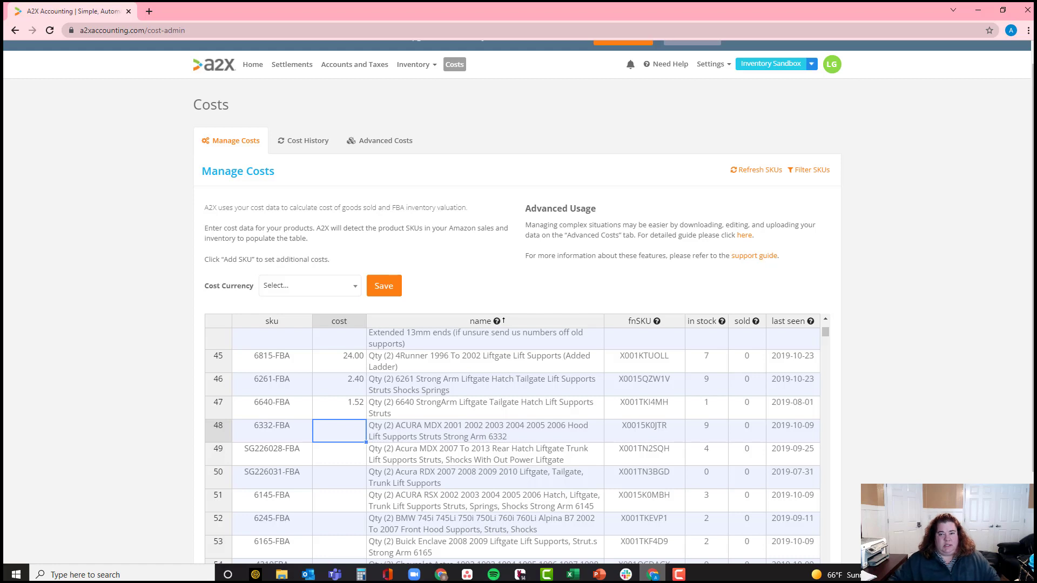
Switch A2X to the Naked Whey Inc account and open the Oct 16 - Oct 30 2021 settlement for review
click(812, 65)
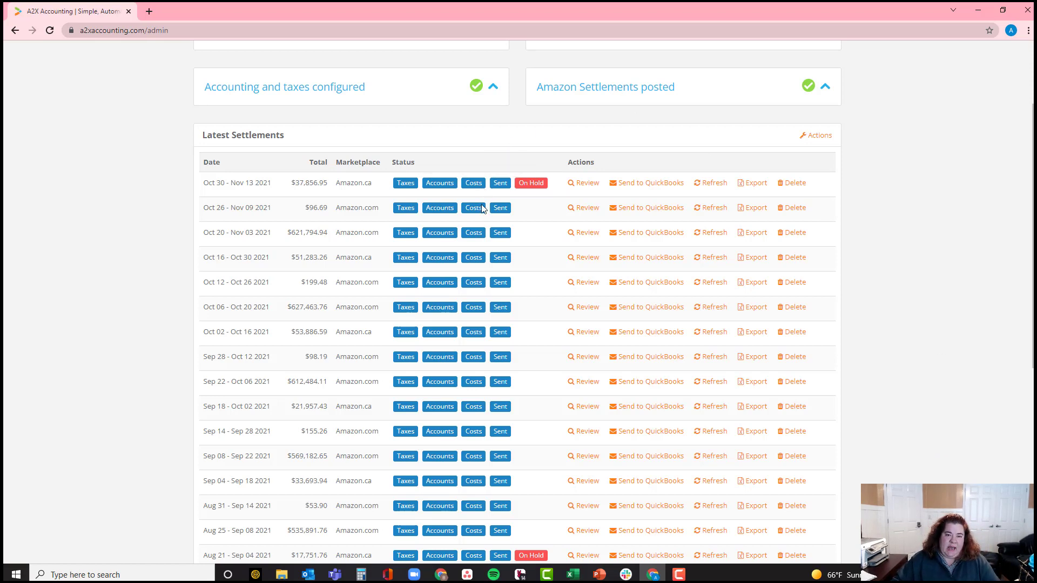
click(586, 258)
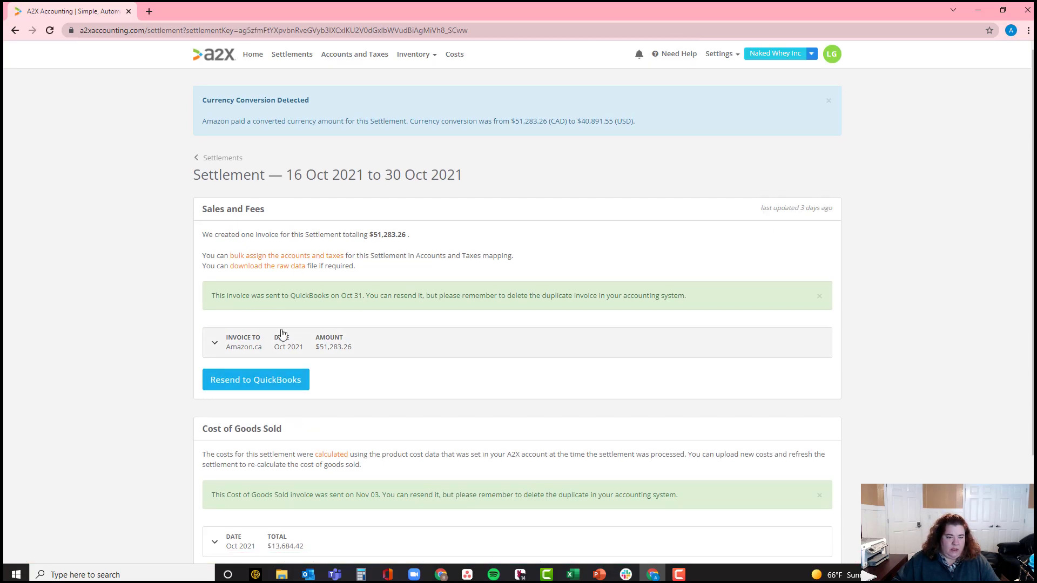
scroll(280, 335, down, 3)
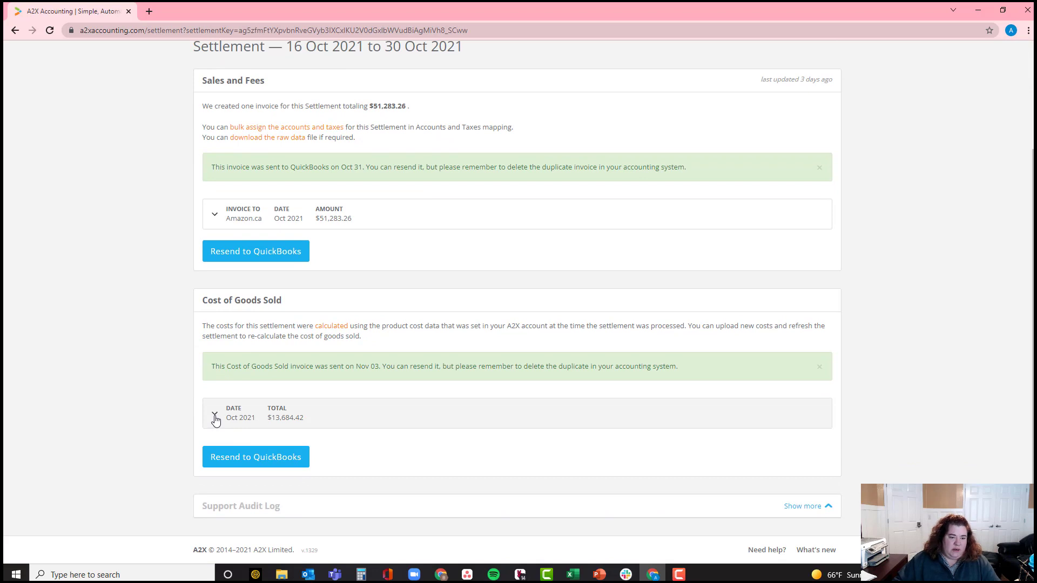
Expand the settlement's October 2021 cost of goods sold and examine the costs per SKU down to the total cost
click(215, 416)
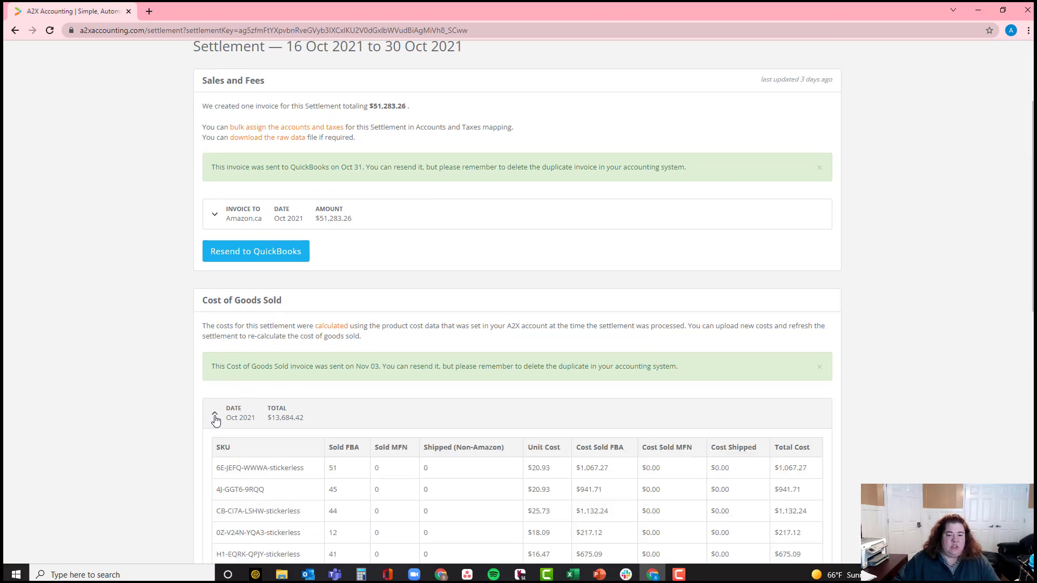
scroll(311, 386, down, 2)
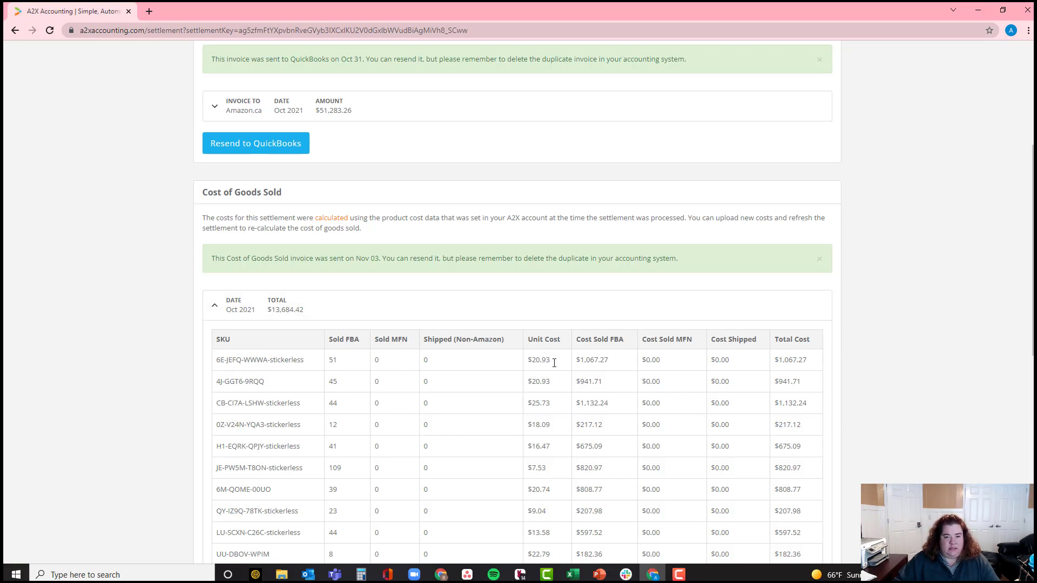
scroll(519, 332, down, 4)
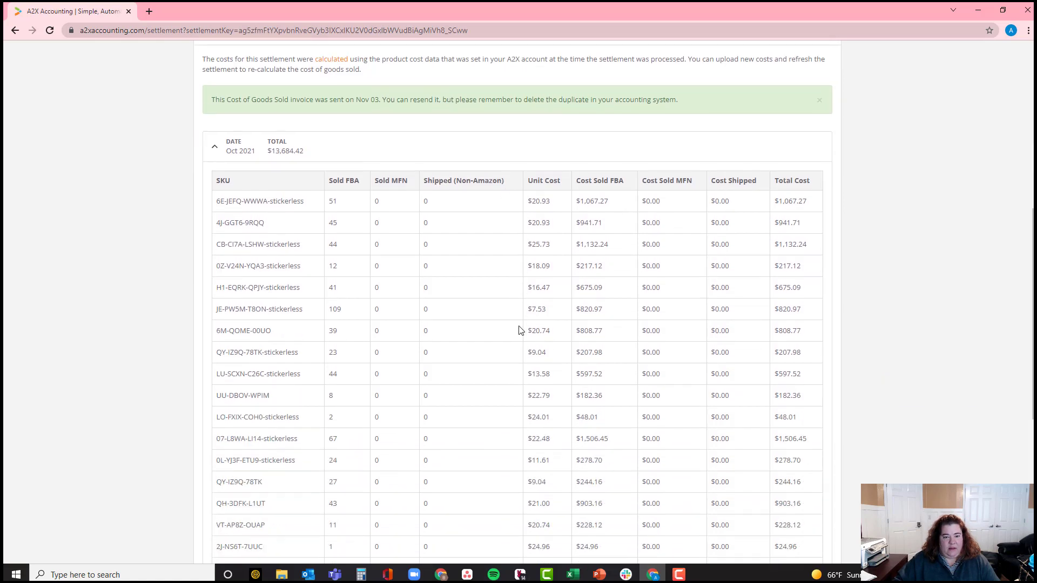
scroll(547, 349, down, 5)
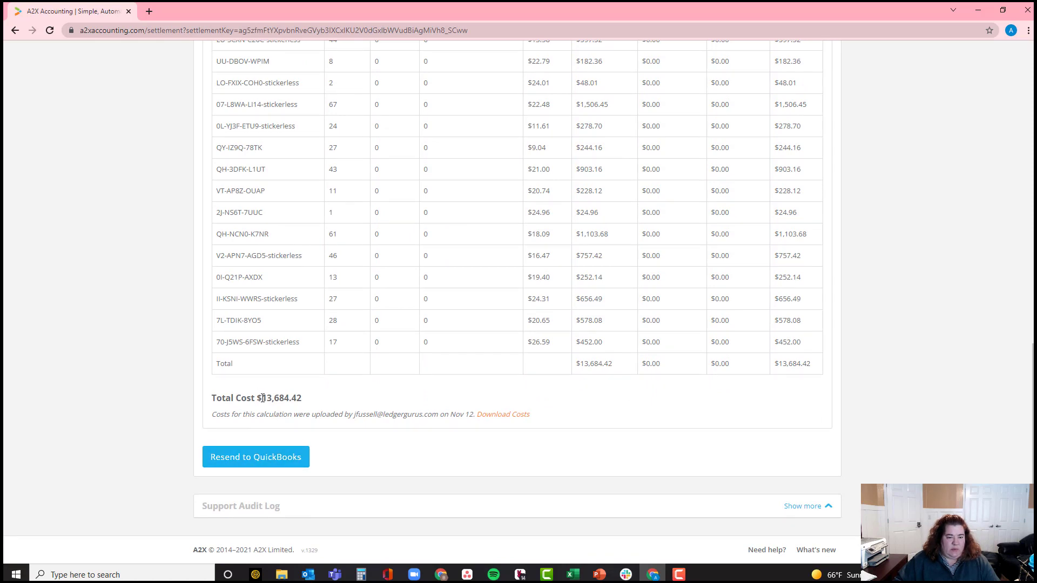
drag(263, 398, 309, 402)
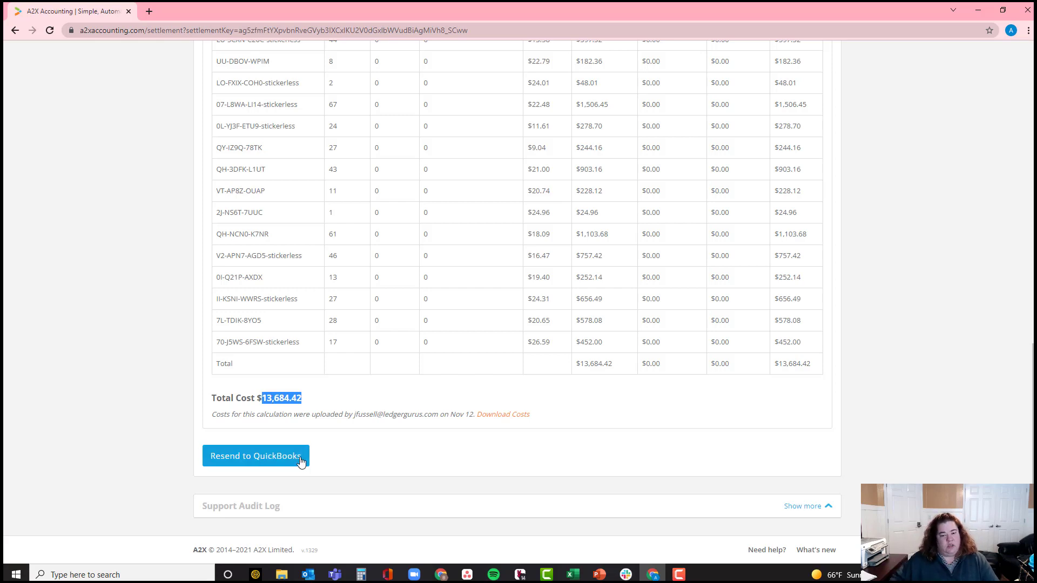
View the COGS calculation and SKU costs sheets in the Product Costs Excel workbook, and minimize the workbook to return to A2X
click(572, 574)
click(580, 518)
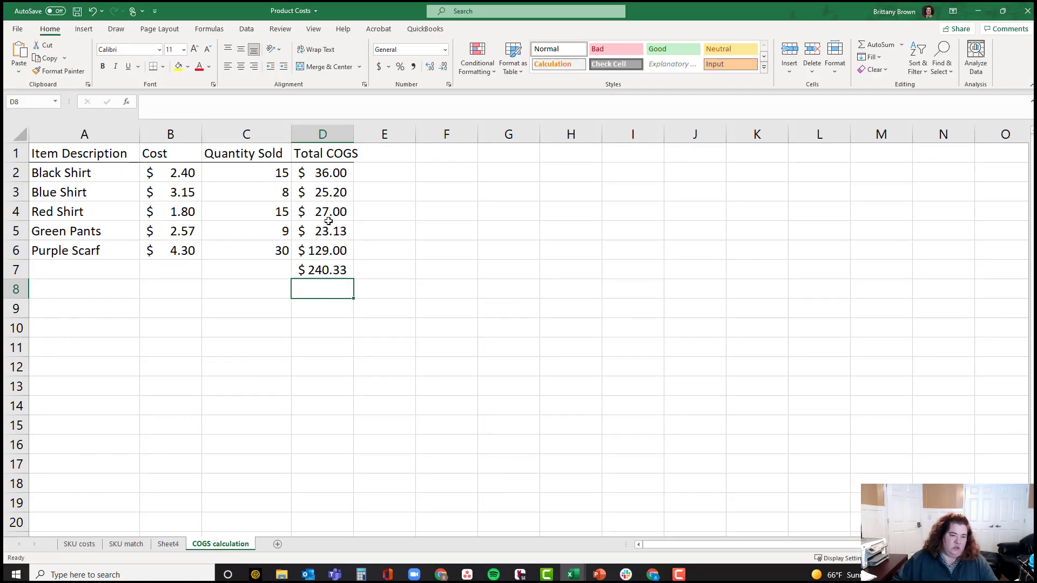
click(84, 545)
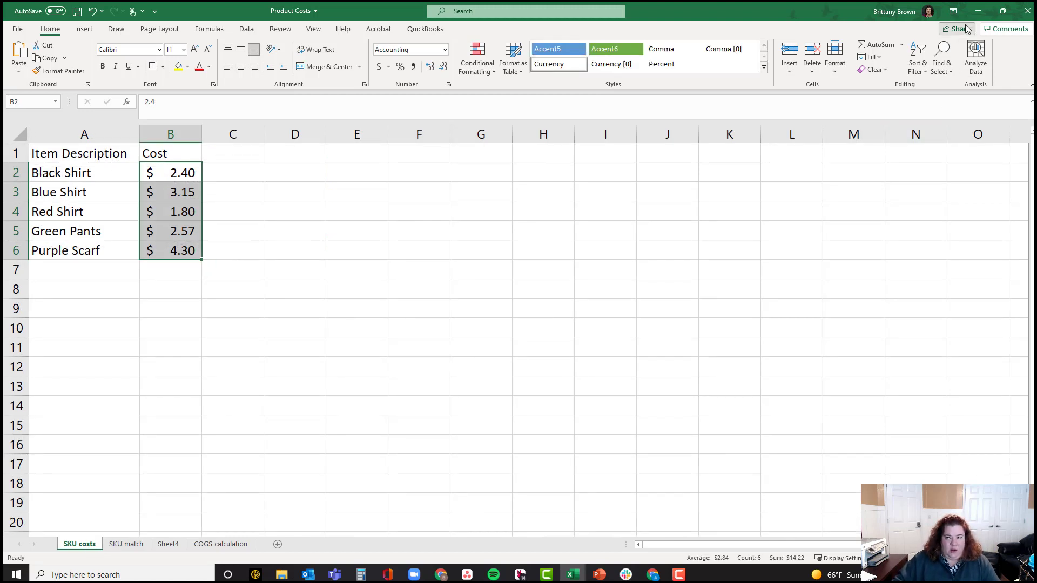
click(978, 11)
Leave the A2X settlement and open the account's product Costs page
scroll(616, 369, up, 15)
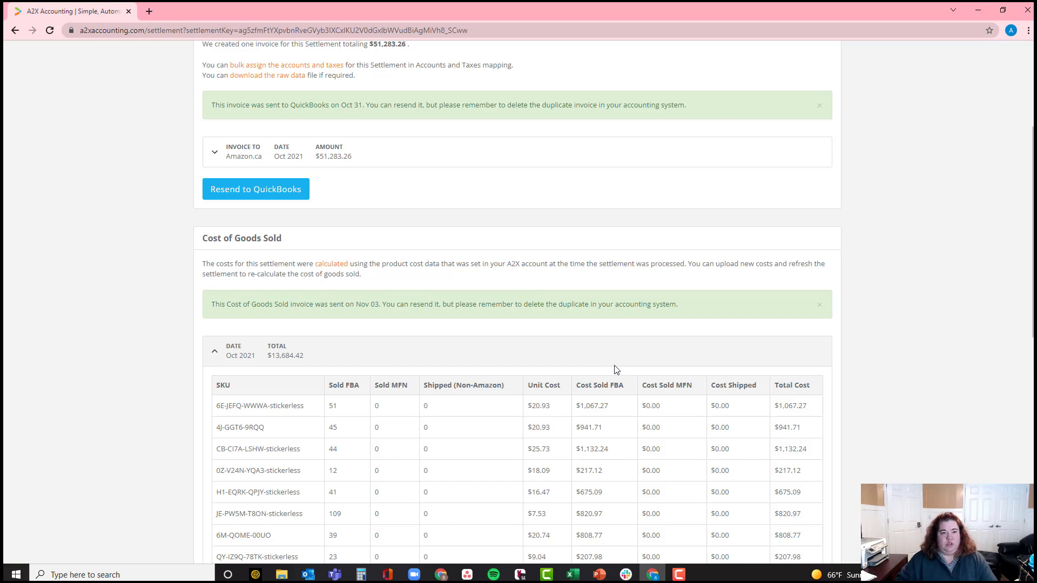
scroll(669, 405, up, 4)
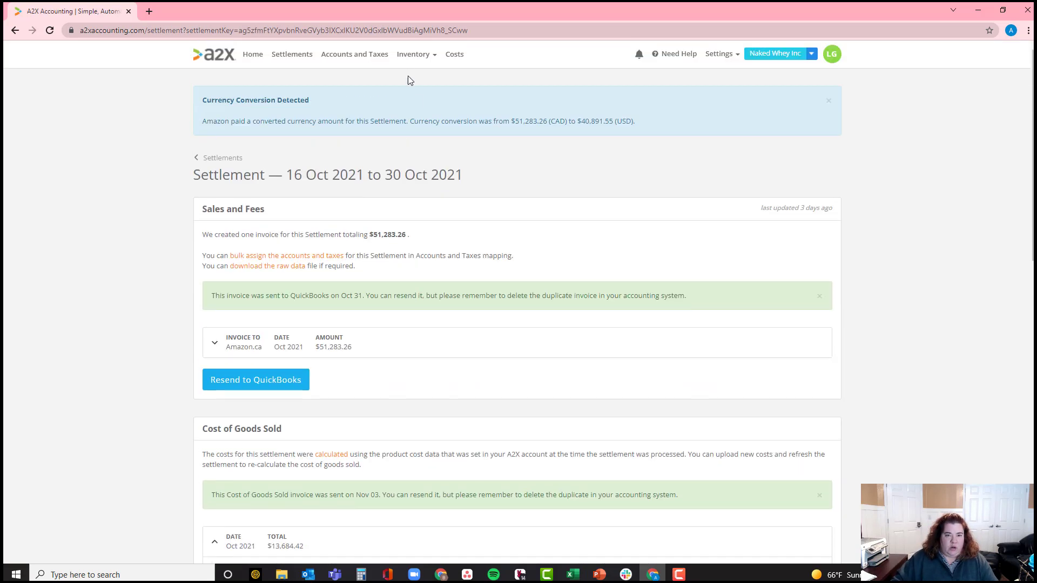
click(454, 56)
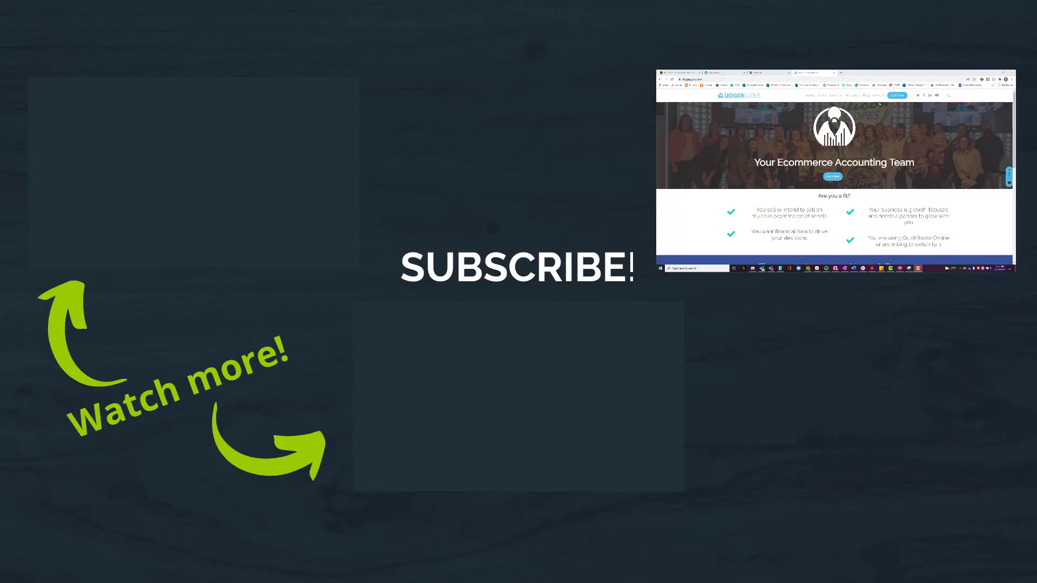
mouse_move(851, 98)
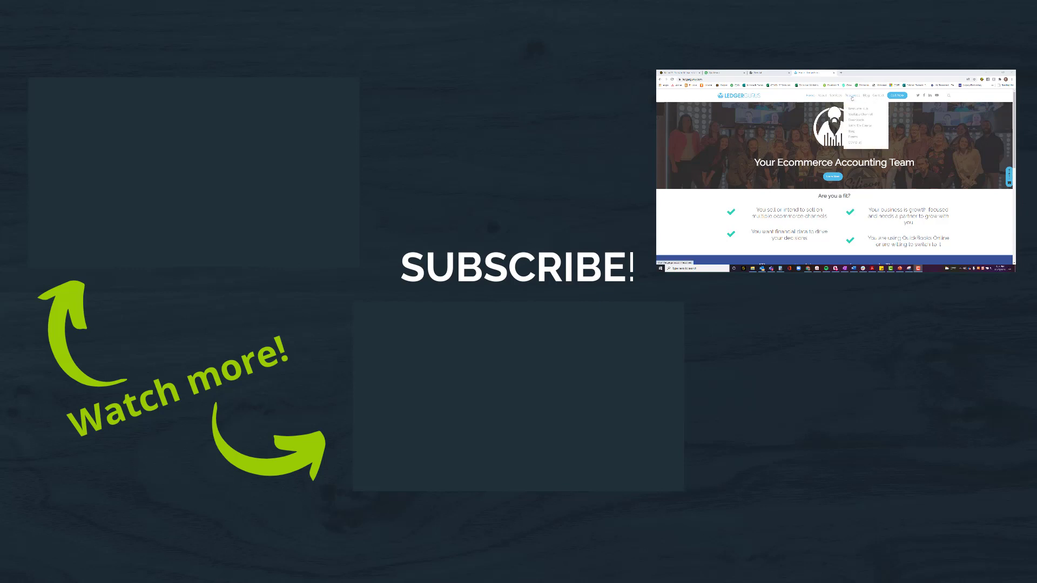